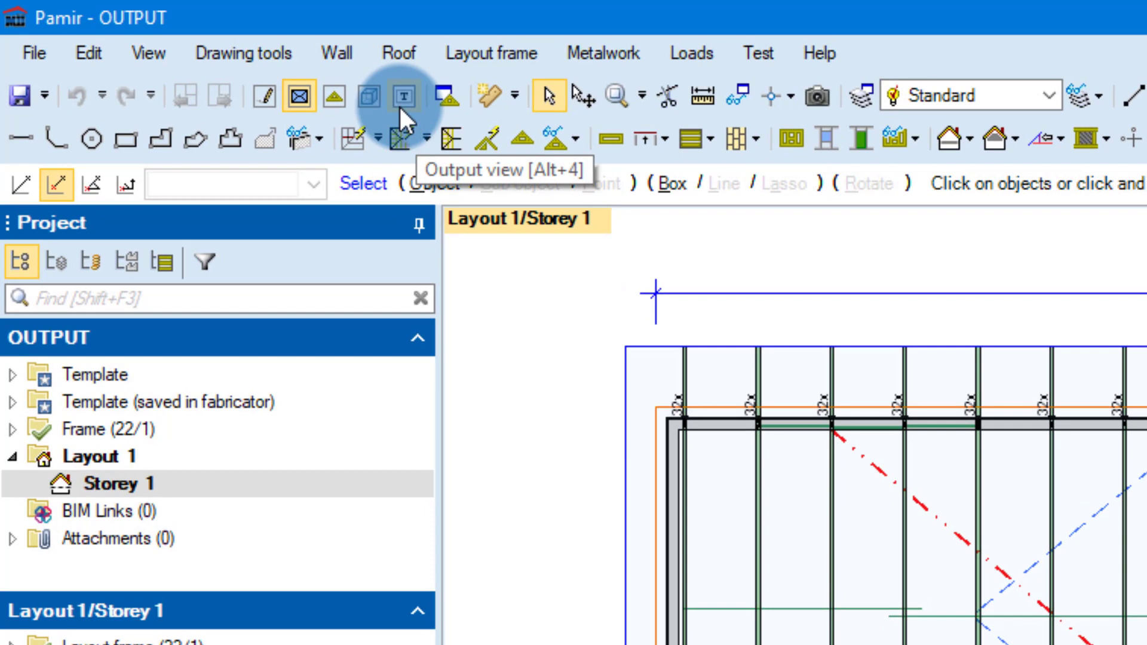
Switch to the Output view and open the Output manager
{"action": "left_click", "coordinate": [399, 107]}
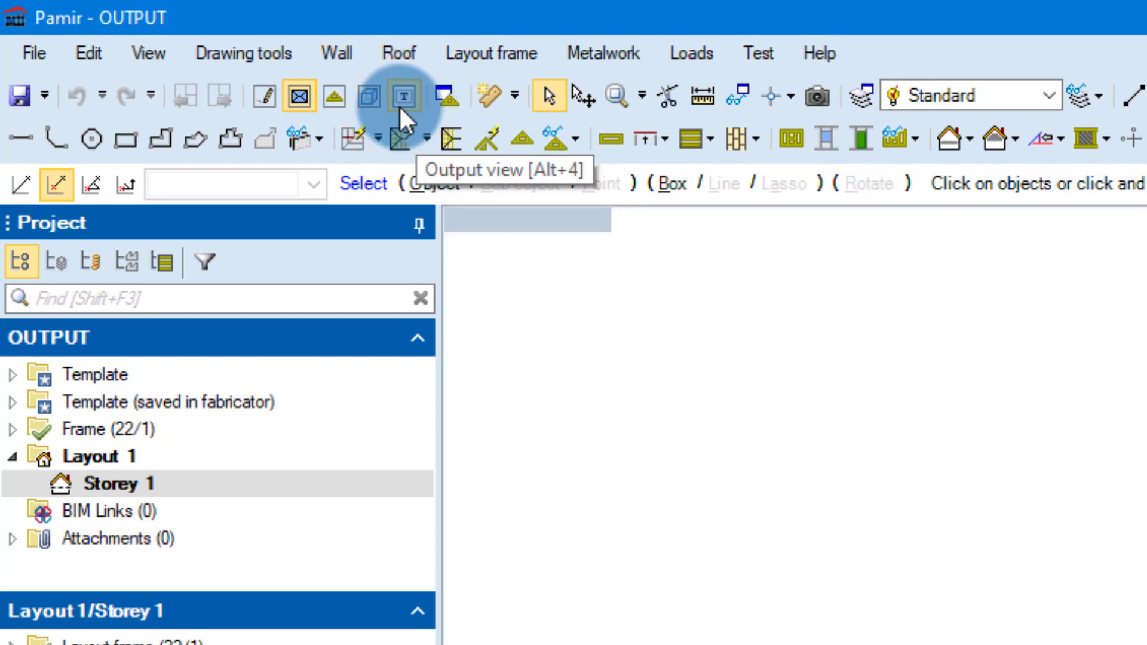
{"action": "left_click", "coordinate": [731, 557]}
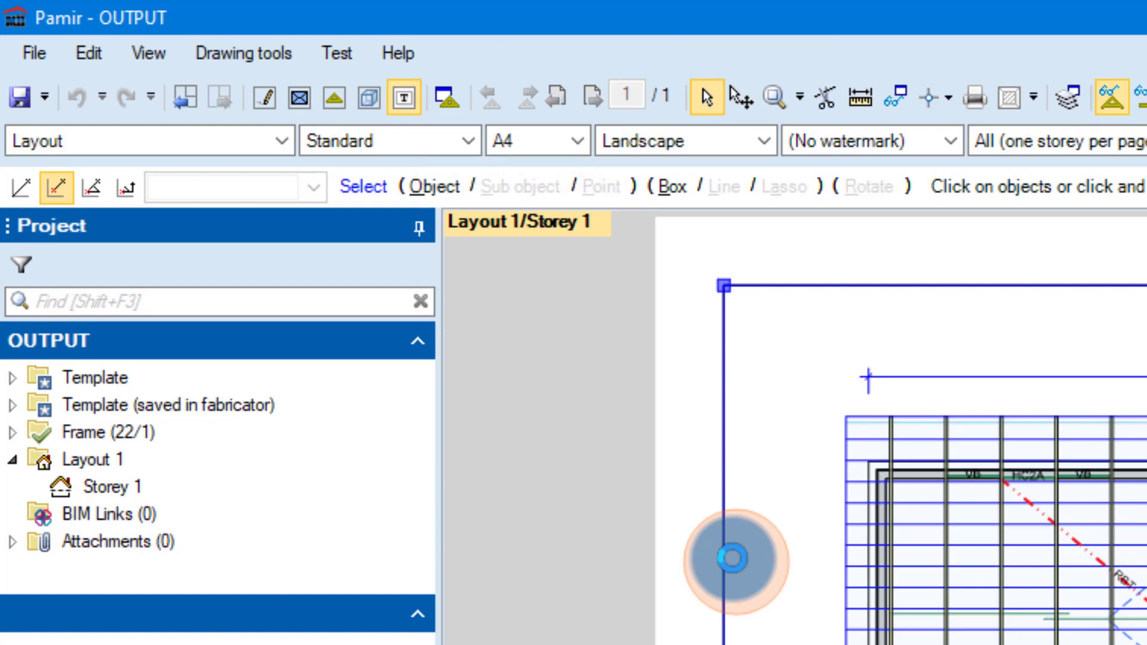
{"action": "left_click", "coordinate": [732, 558]}
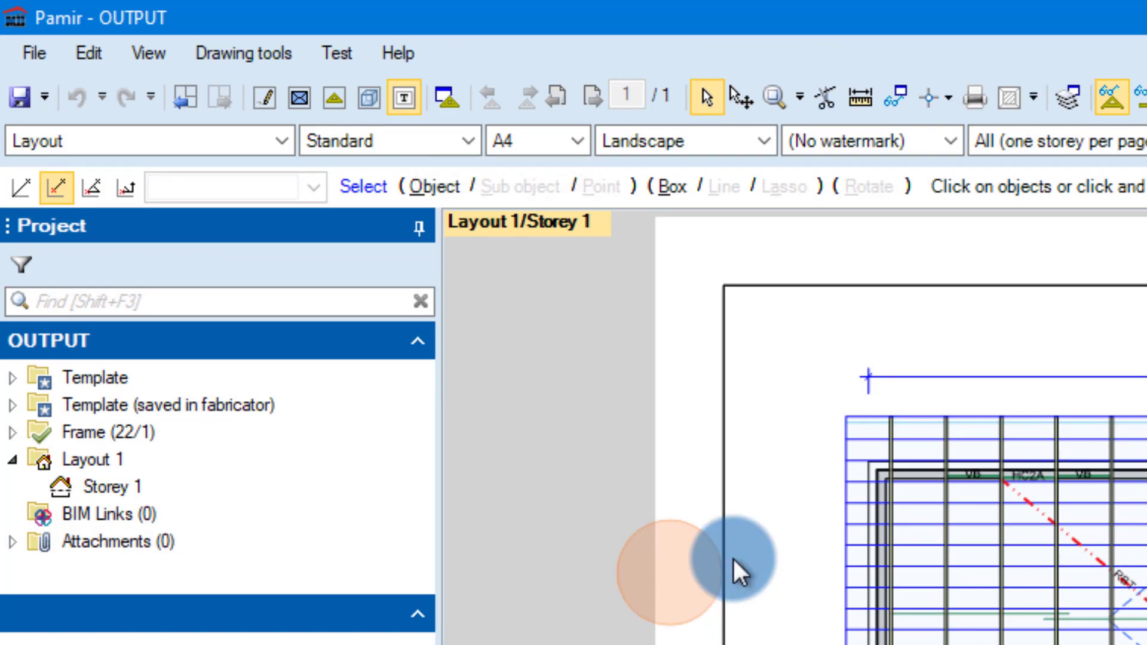
{"action": "left_click", "coordinate": [39, 50]}
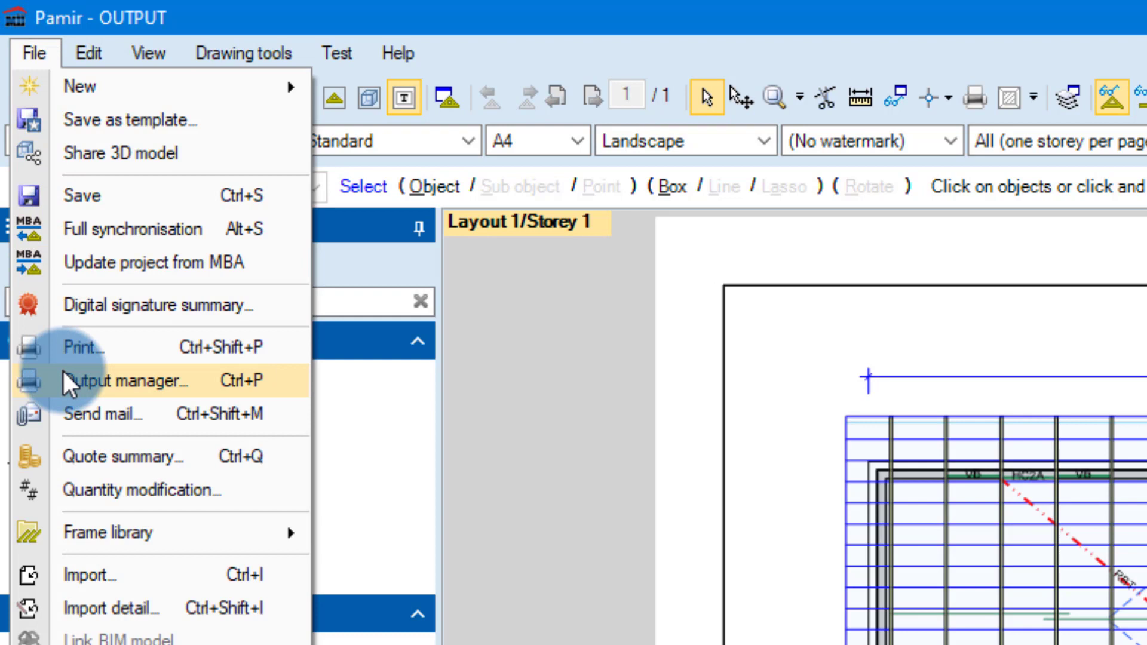
{"action": "left_click", "coordinate": [181, 385]}
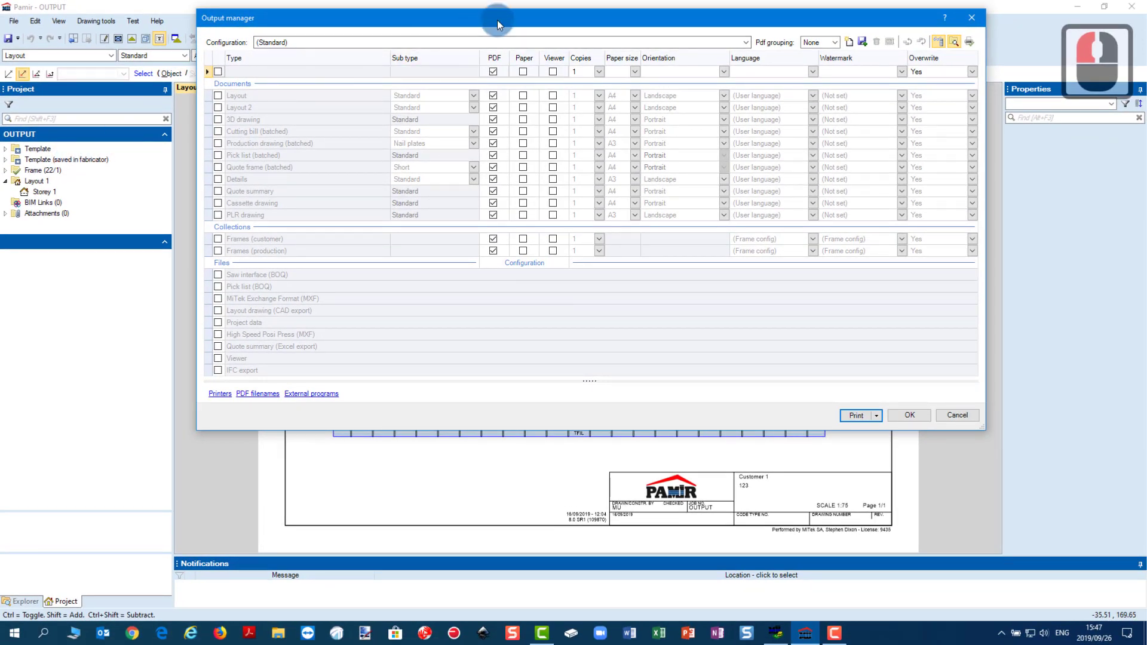
{"action": "left_click_drag", "start_coordinate": [497, 20], "coordinate": [447, 100]}
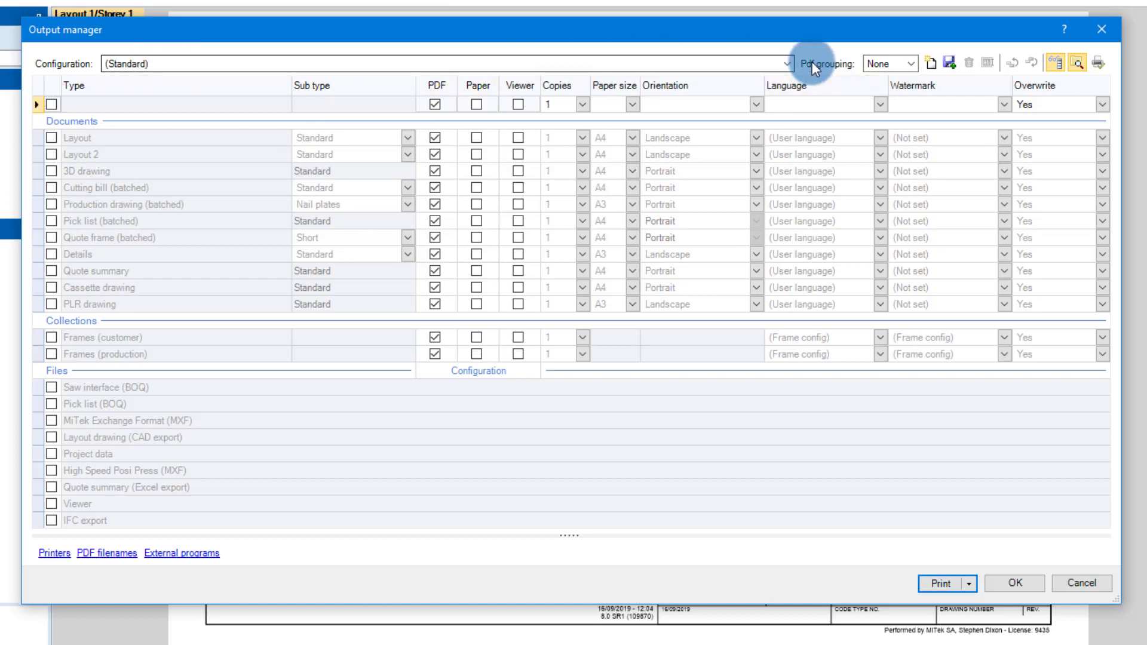
Check the available PDF grouping options in the Output manager
{"action": "left_click", "coordinate": [912, 64]}
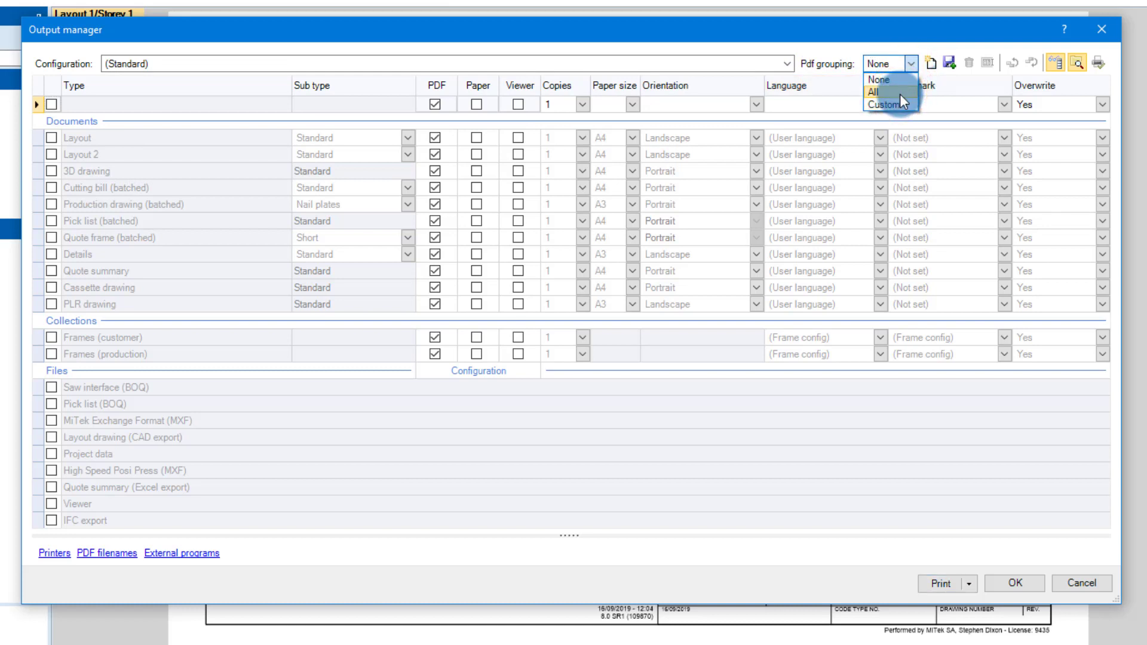
{"action": "left_click", "coordinate": [909, 67]}
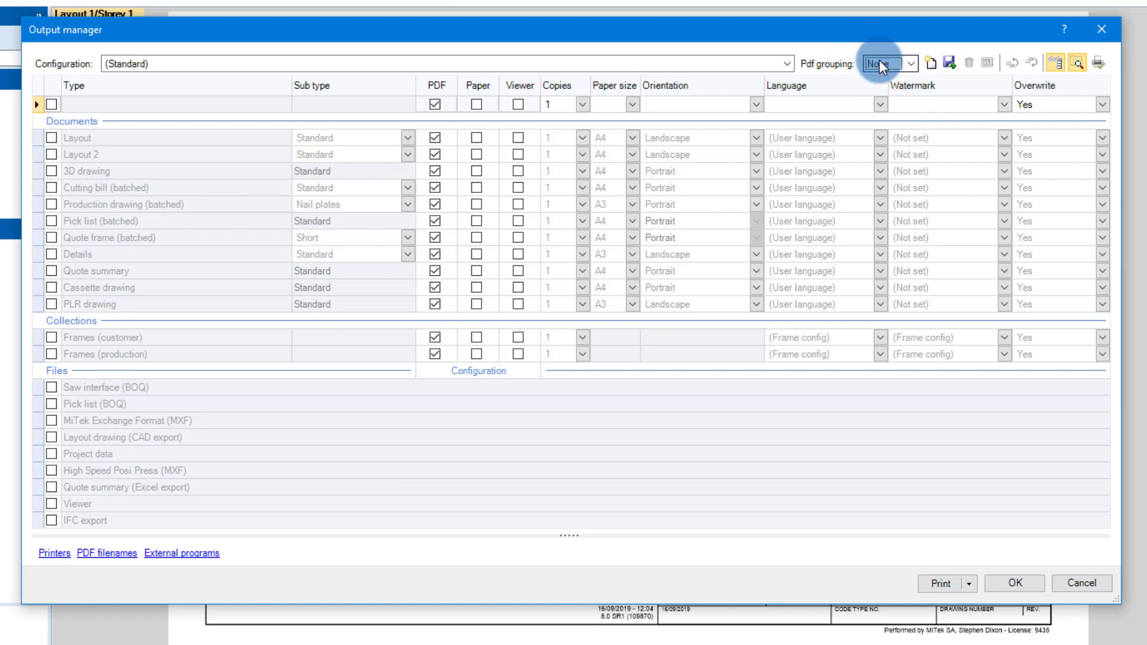
{"action": "left_click", "coordinate": [219, 178]}
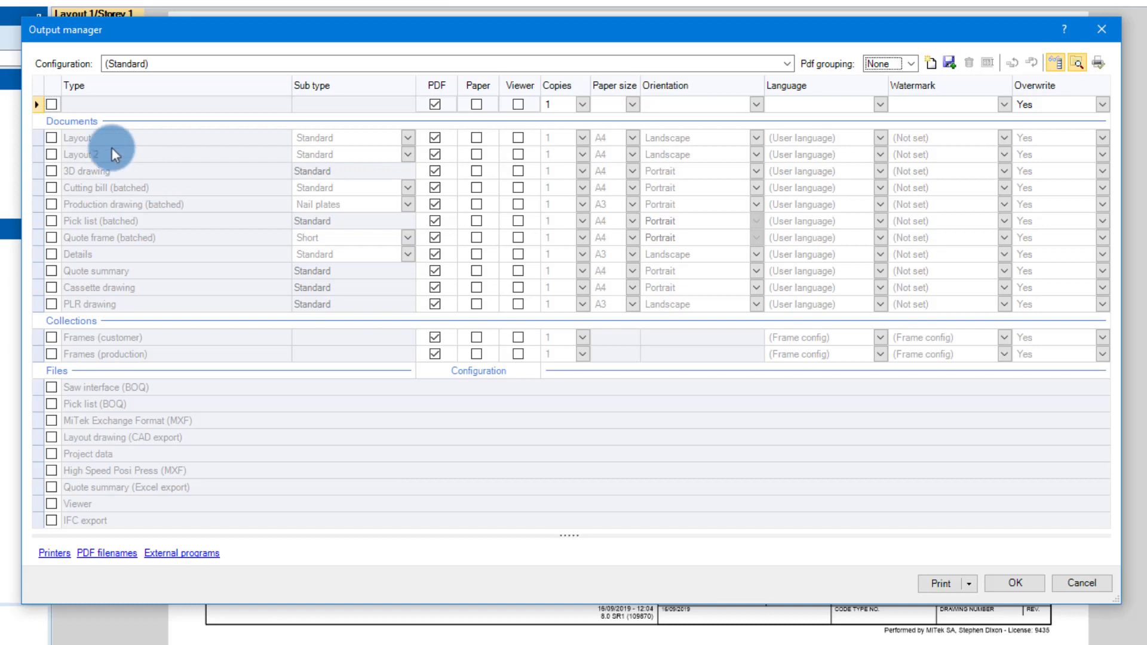
Clear all output types and enable Layout, Details and Frames (production)
{"action": "left_click", "coordinate": [51, 105]}
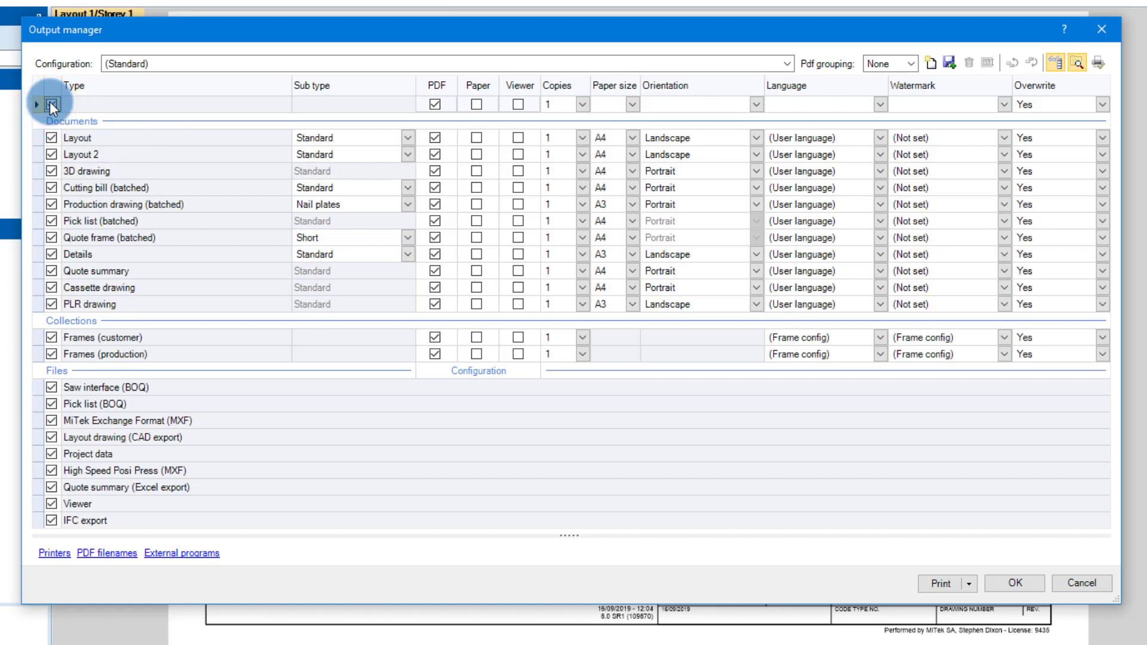
{"action": "left_click", "coordinate": [52, 104]}
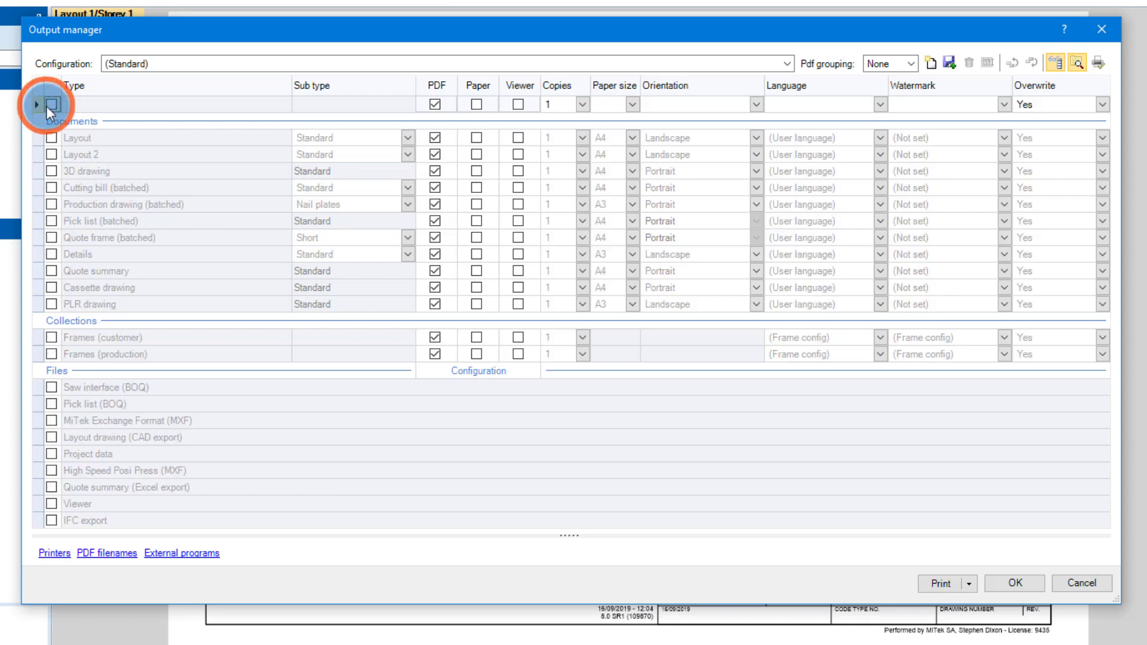
{"action": "left_click", "coordinate": [51, 136]}
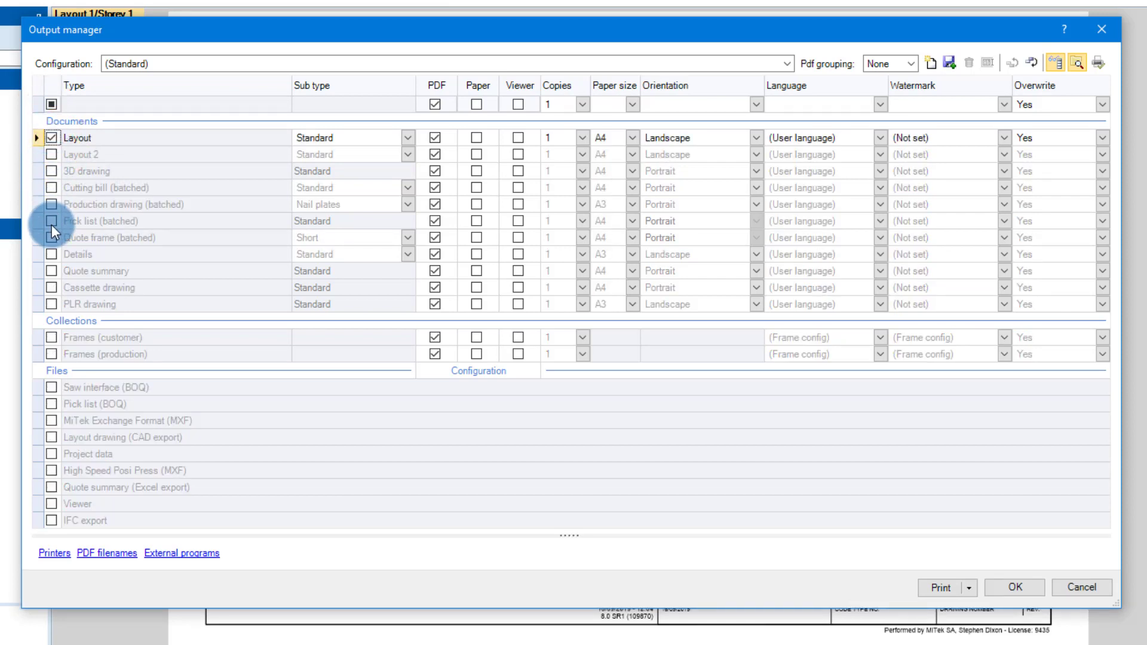
{"action": "left_click", "coordinate": [50, 254]}
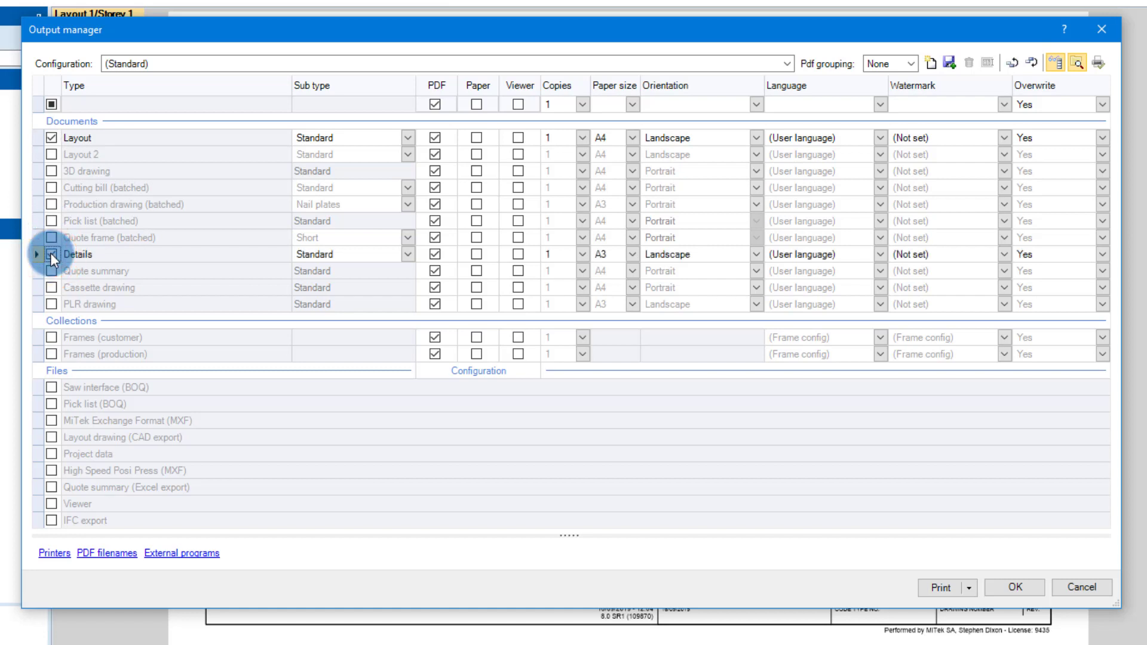
{"action": "left_click", "coordinate": [53, 354]}
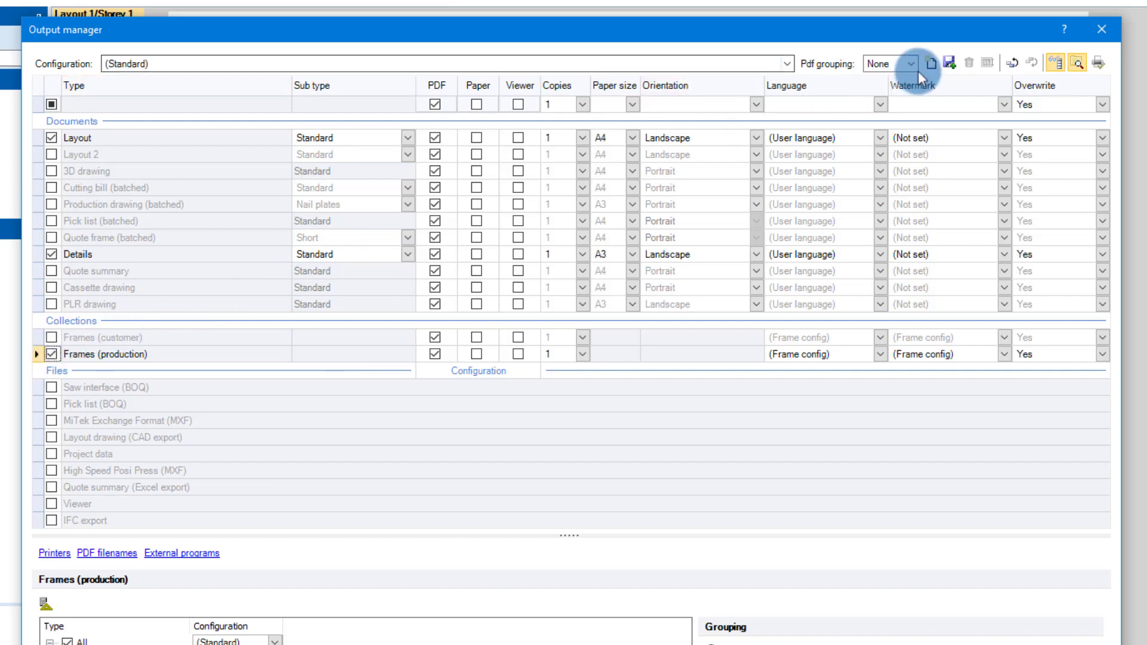
Save the selected outputs under the configuration name (Standard)
{"action": "left_click", "coordinate": [949, 62]}
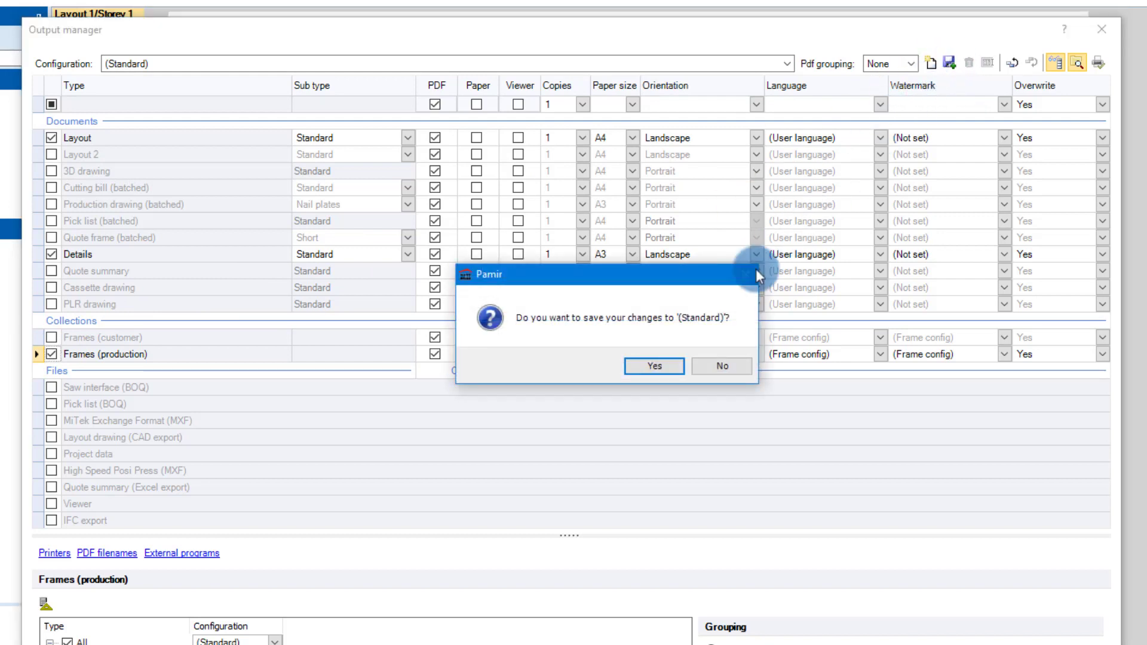
{"action": "left_click", "coordinate": [663, 366]}
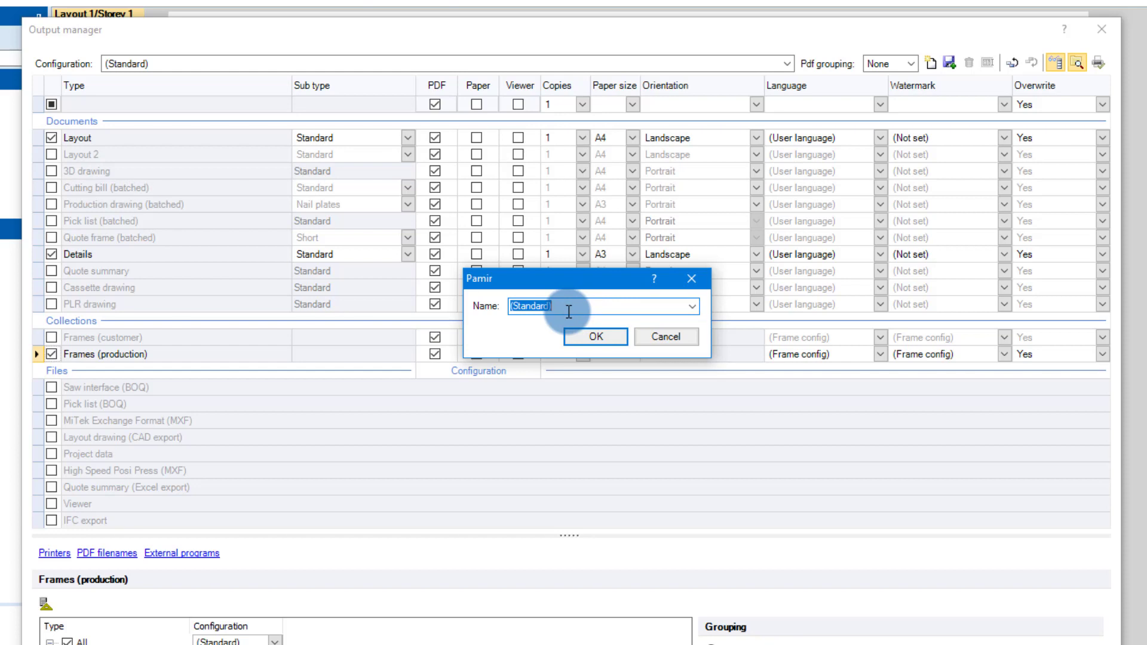
{"action": "left_click", "coordinate": [595, 338]}
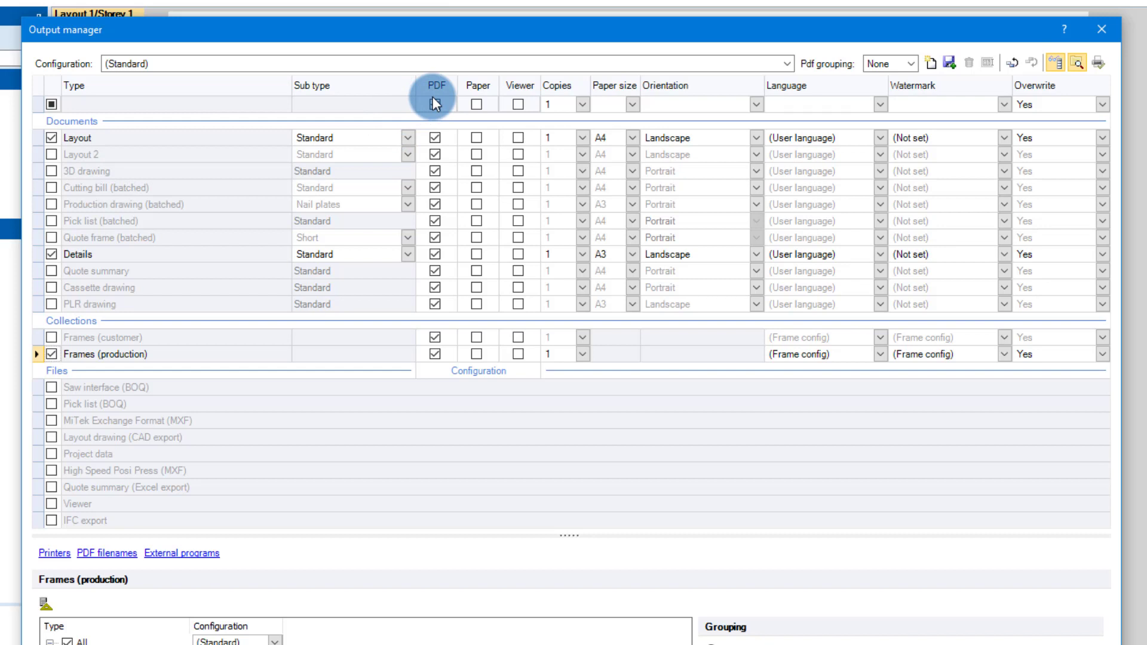
Try the Paper and Viewer outputs for all document types, and restore PDF as the only output
{"action": "key", "text": "Right"}
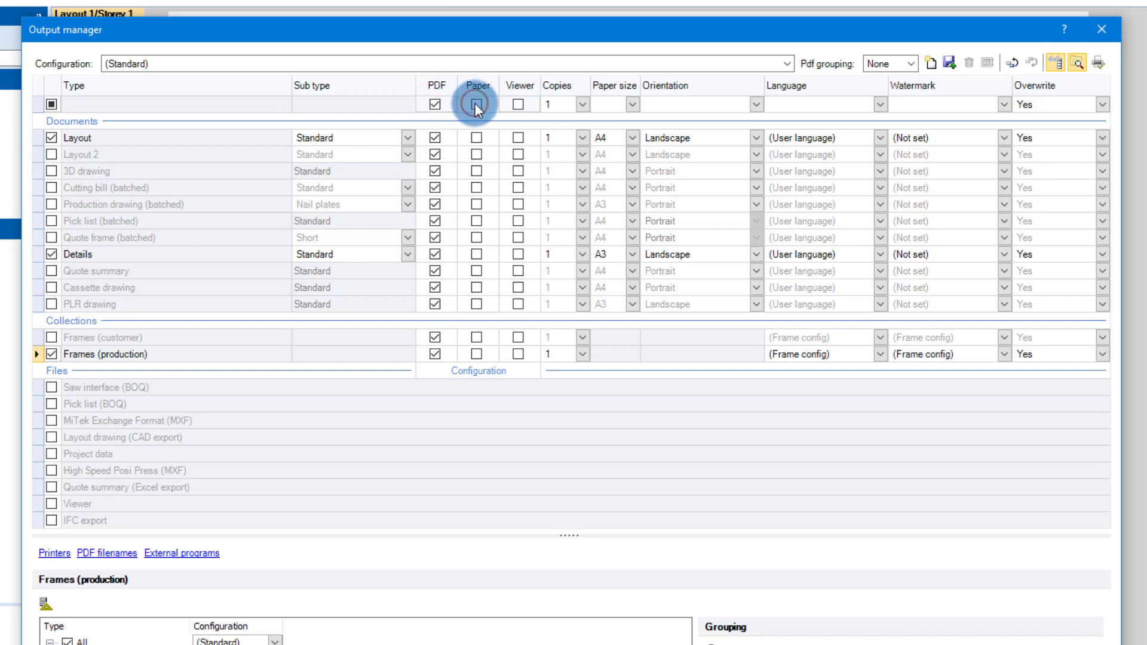
{"action": "left_click", "coordinate": [476, 104]}
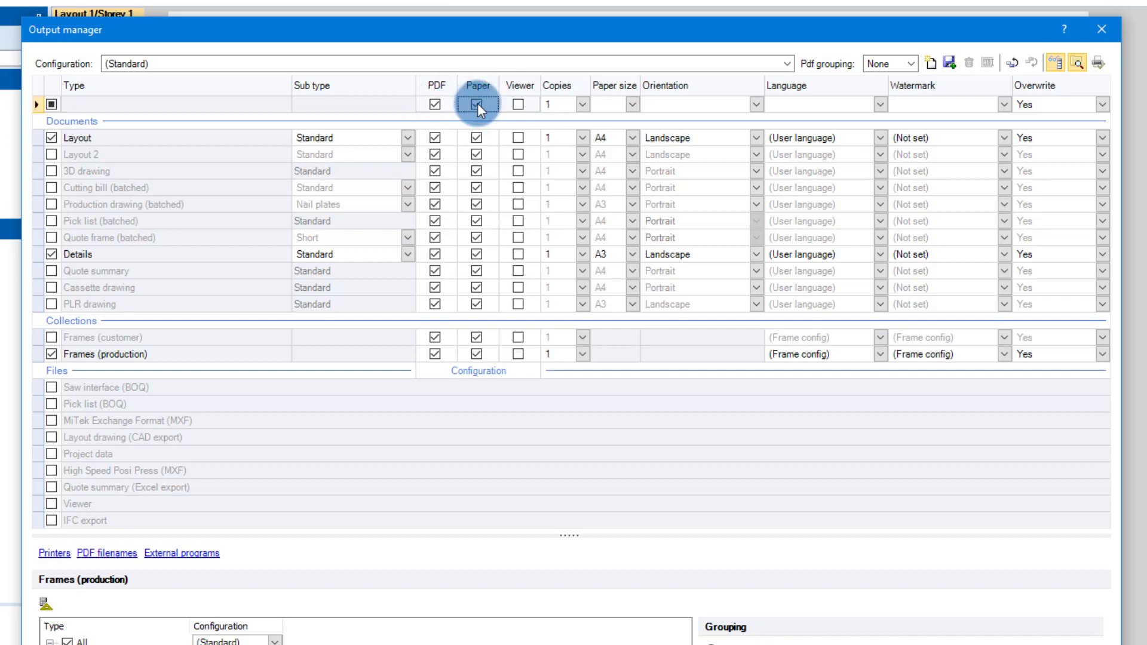
{"action": "left_click", "coordinate": [517, 105]}
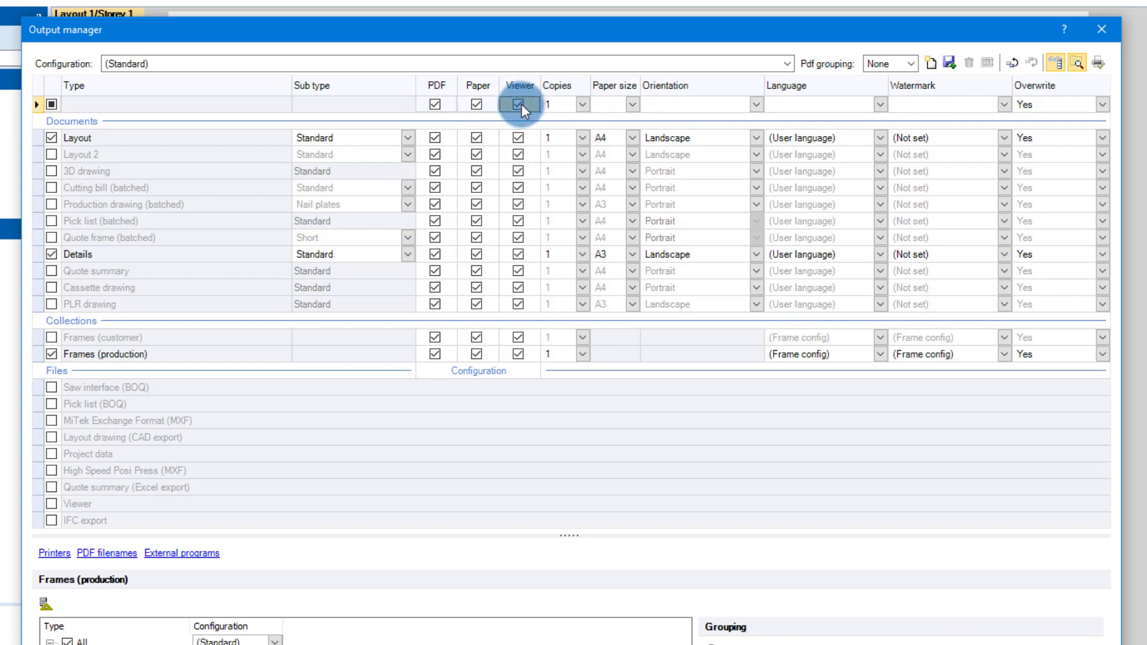
{"action": "left_click", "coordinate": [518, 104]}
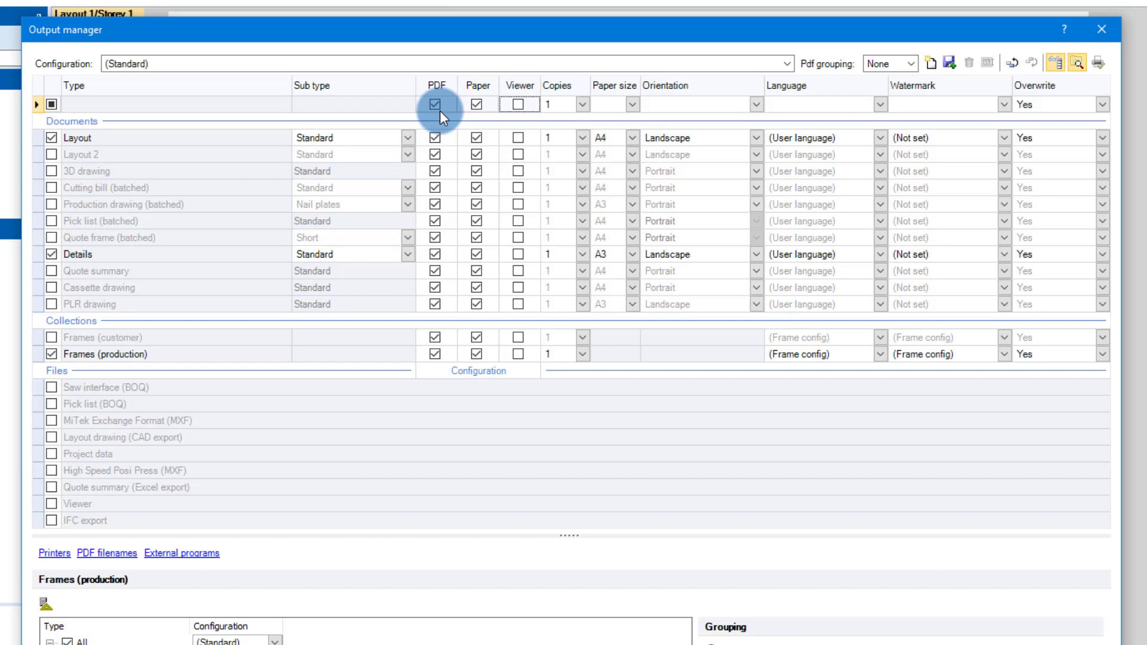
{"action": "left_click", "coordinate": [476, 105]}
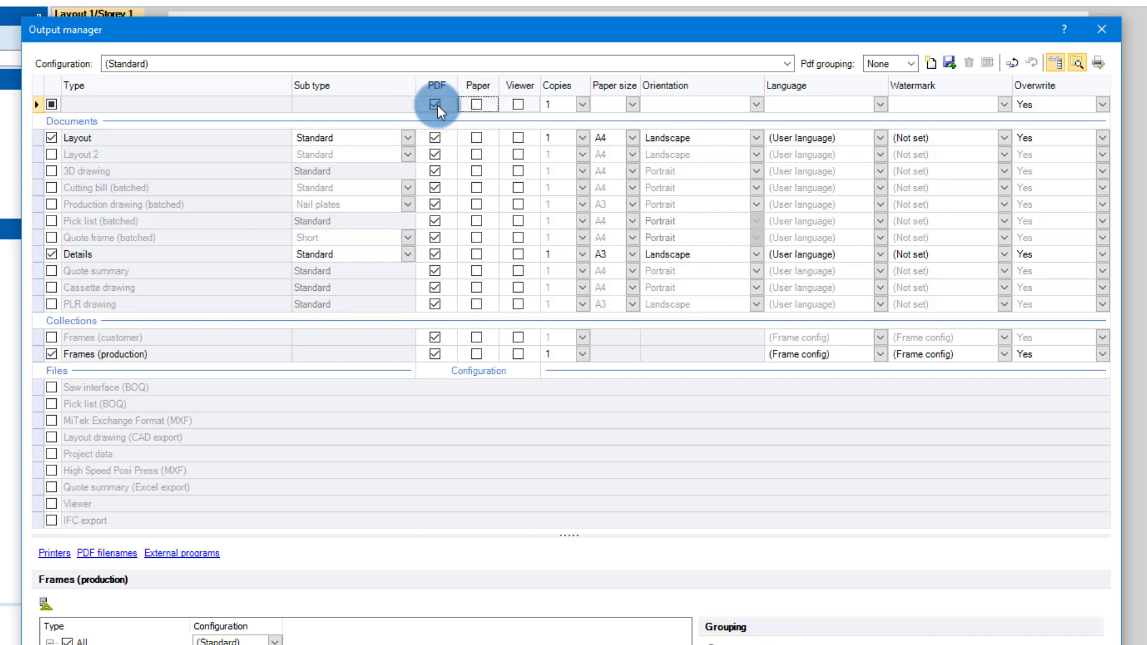
{"action": "left_click", "coordinate": [436, 104]}
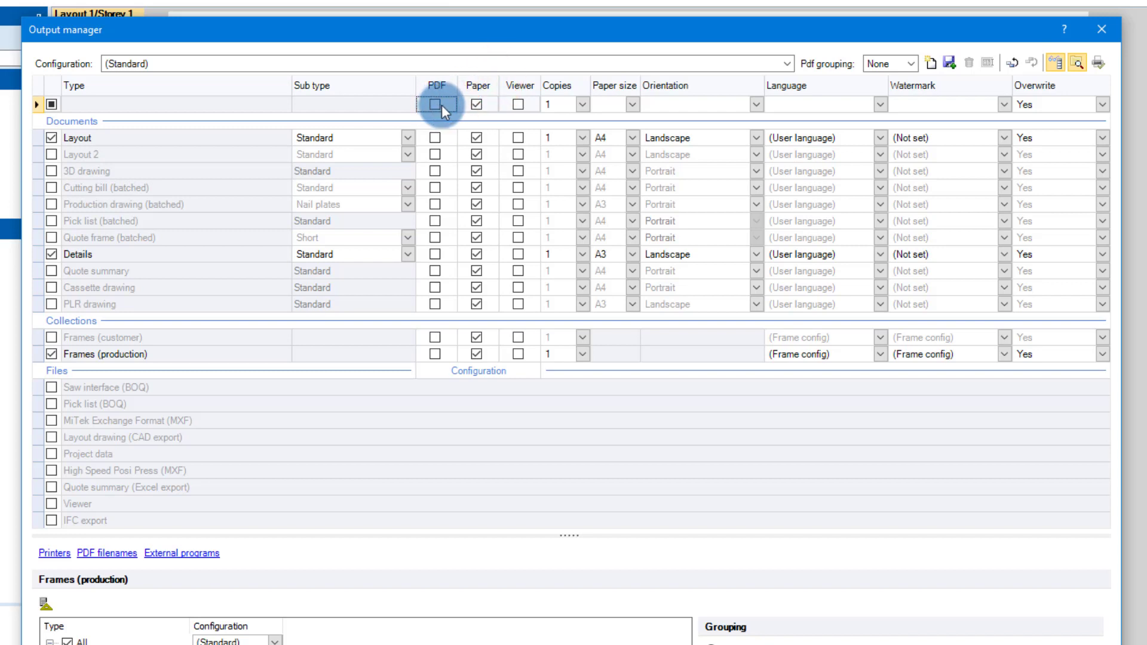
{"action": "left_click", "coordinate": [476, 105]}
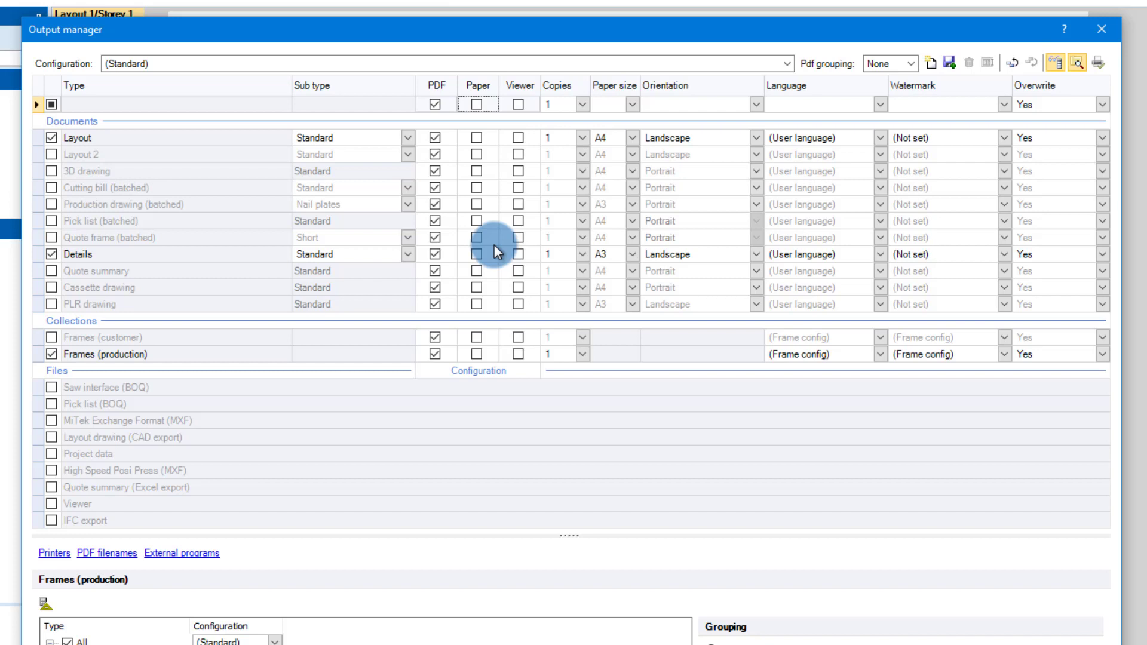
Exclude the Layout and Details documents from the output
{"action": "left_click", "coordinate": [51, 137]}
{"action": "left_click", "coordinate": [49, 251]}
{"action": "left_click", "coordinate": [51, 254]}
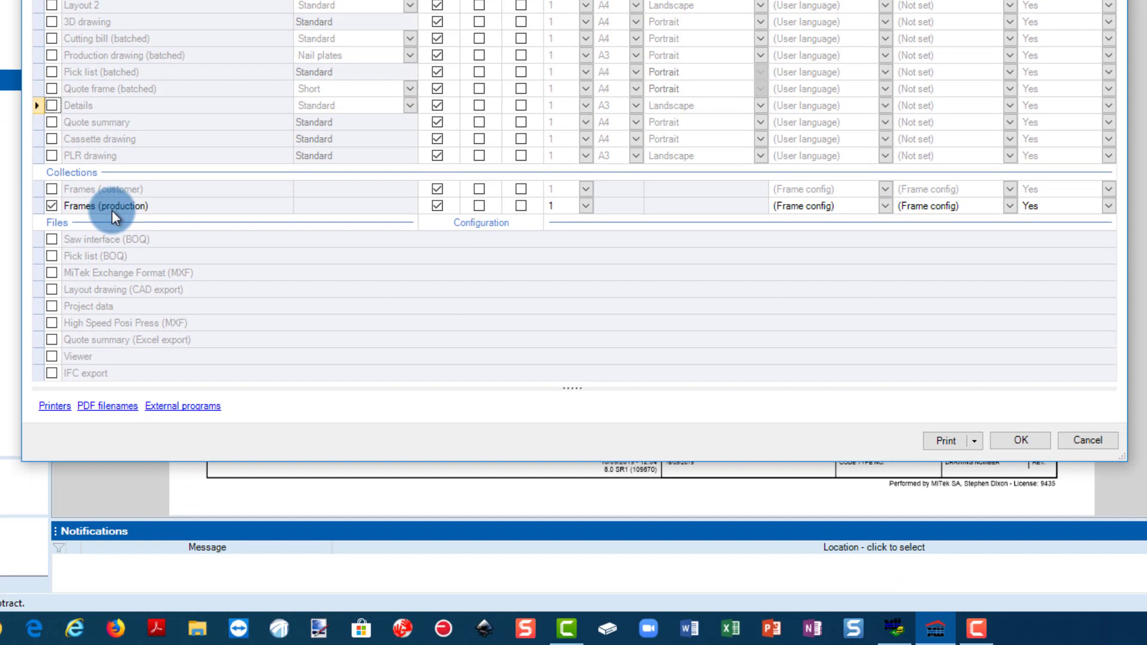
Show the settings for Frames (production) and open its frame output configuration
{"action": "left_click", "coordinate": [112, 210]}
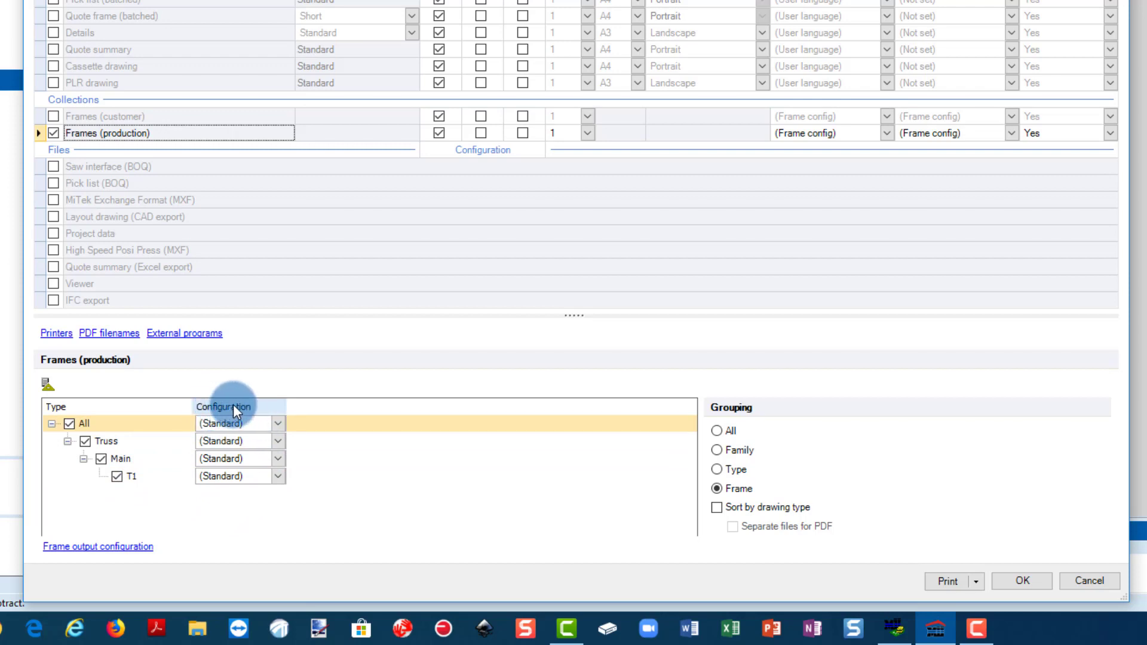
{"action": "left_click", "coordinate": [252, 424]}
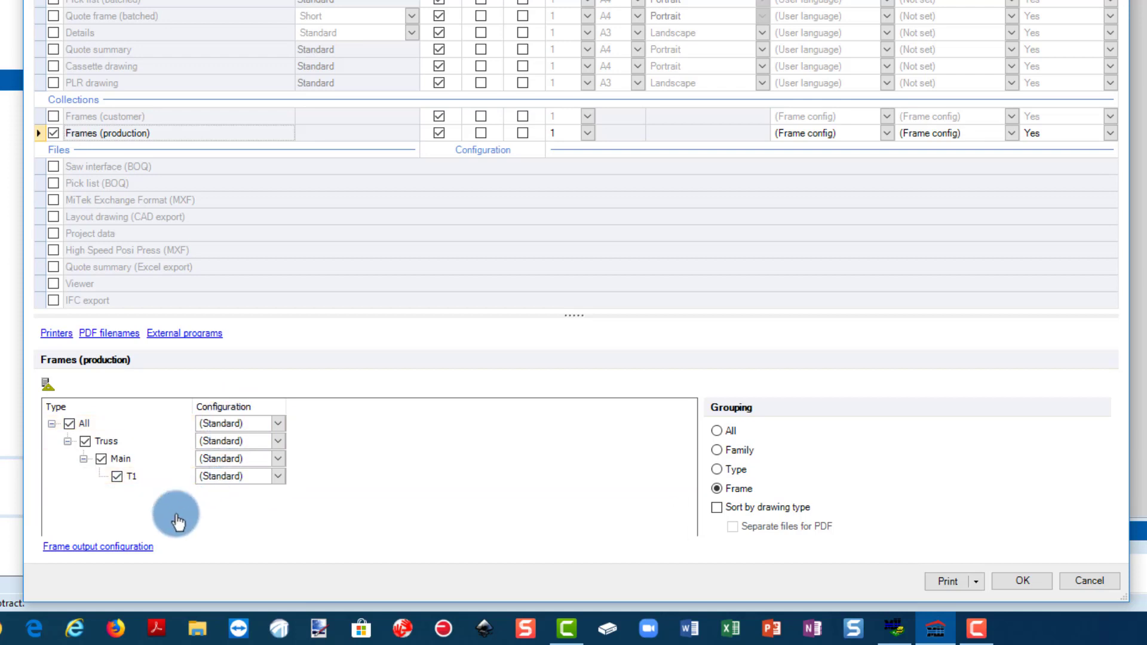
{"action": "left_click", "coordinate": [101, 548]}
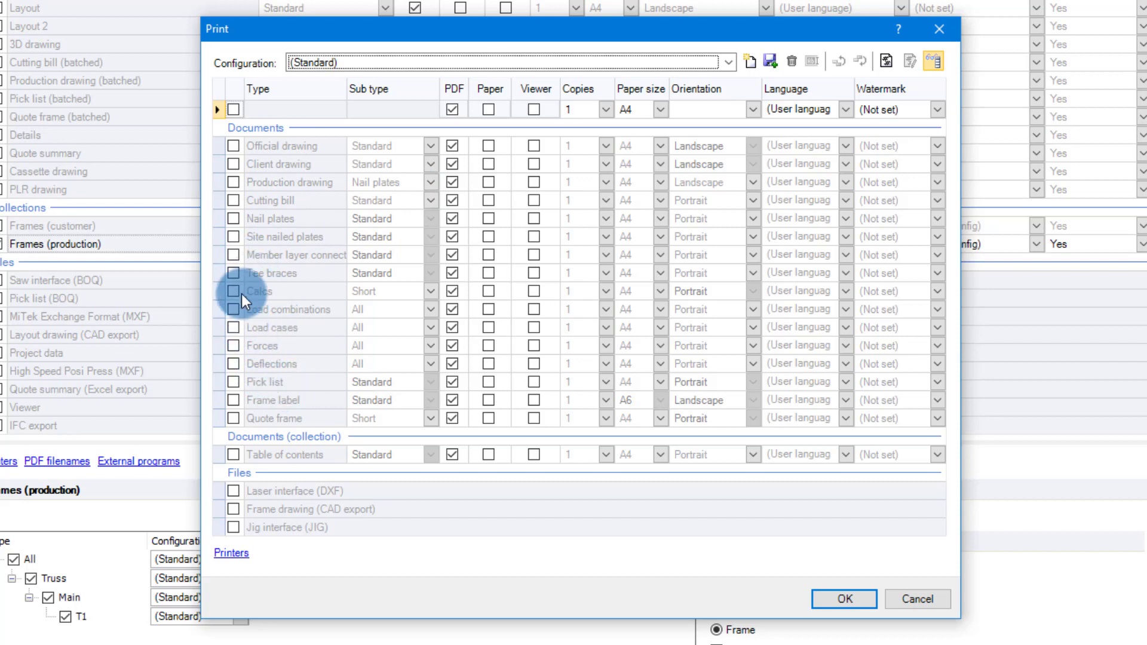
Enable the Production drawing with sub type Cutting bill (compact) and Portrait orientation
{"action": "left_click", "coordinate": [234, 182]}
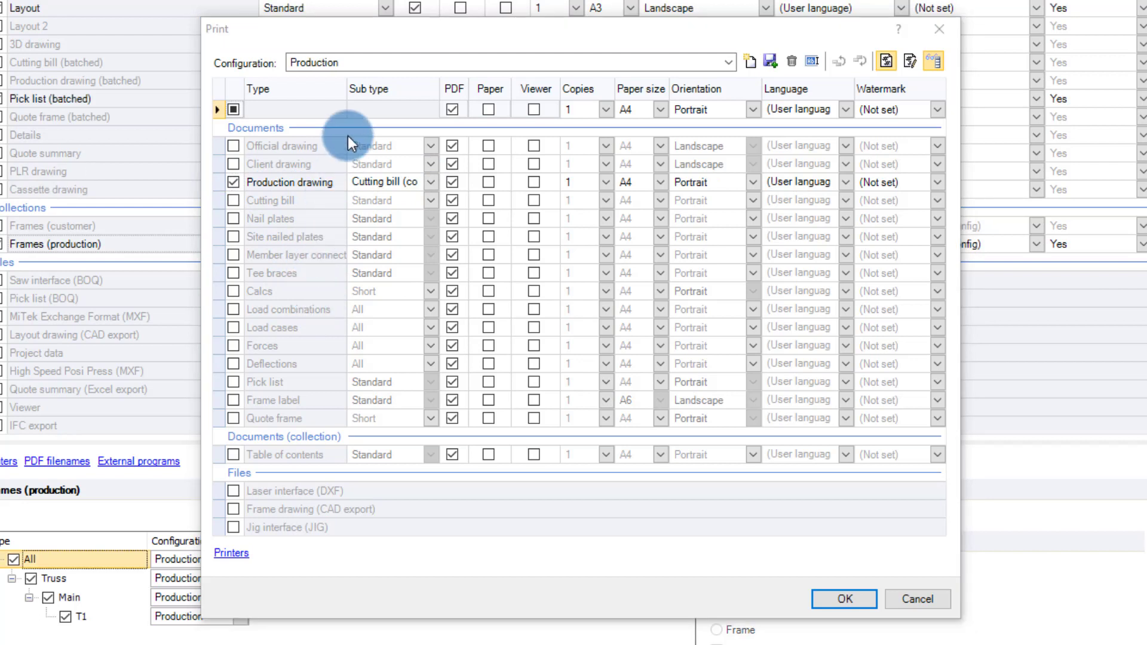
{"action": "left_click", "coordinate": [431, 182]}
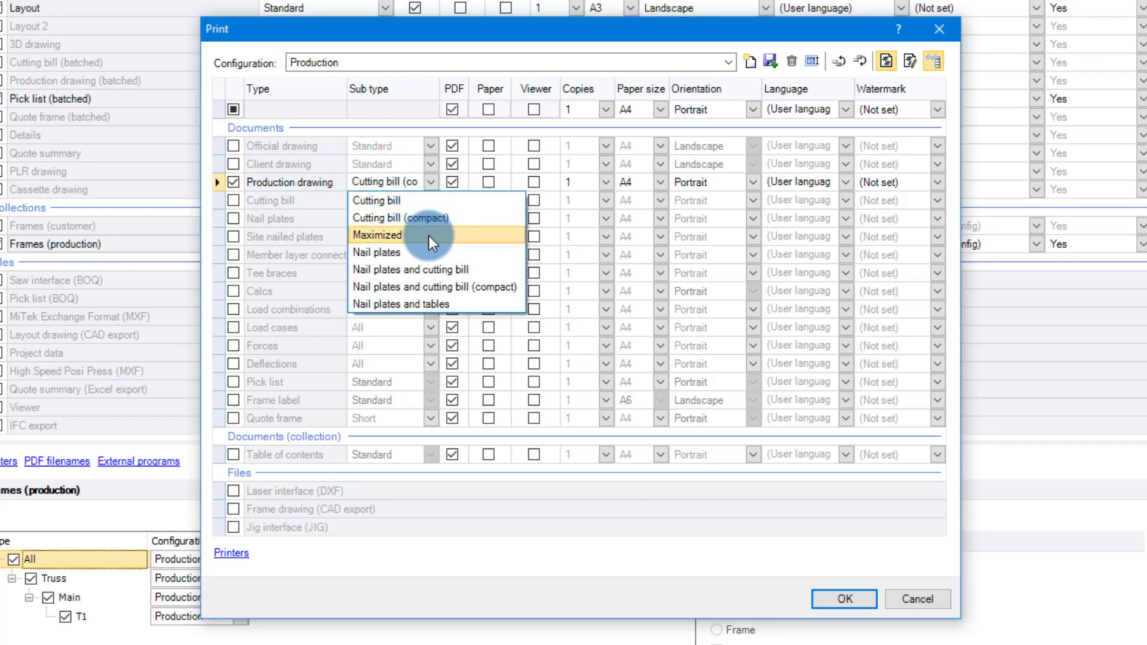
{"action": "left_click", "coordinate": [440, 287]}
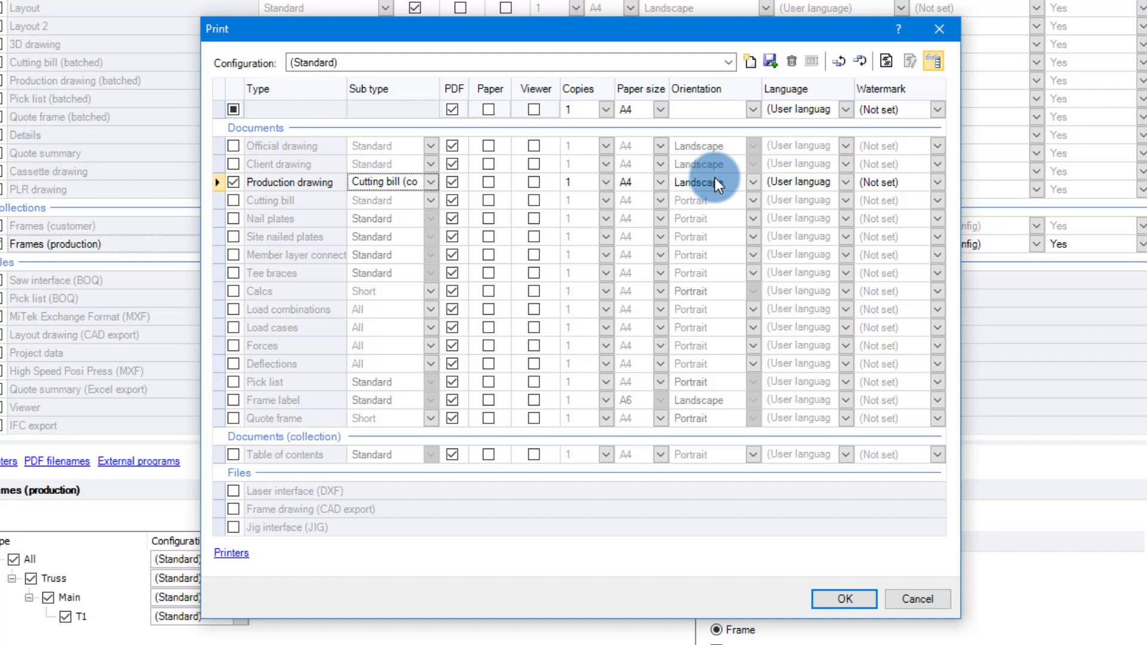
{"action": "left_click", "coordinate": [754, 189]}
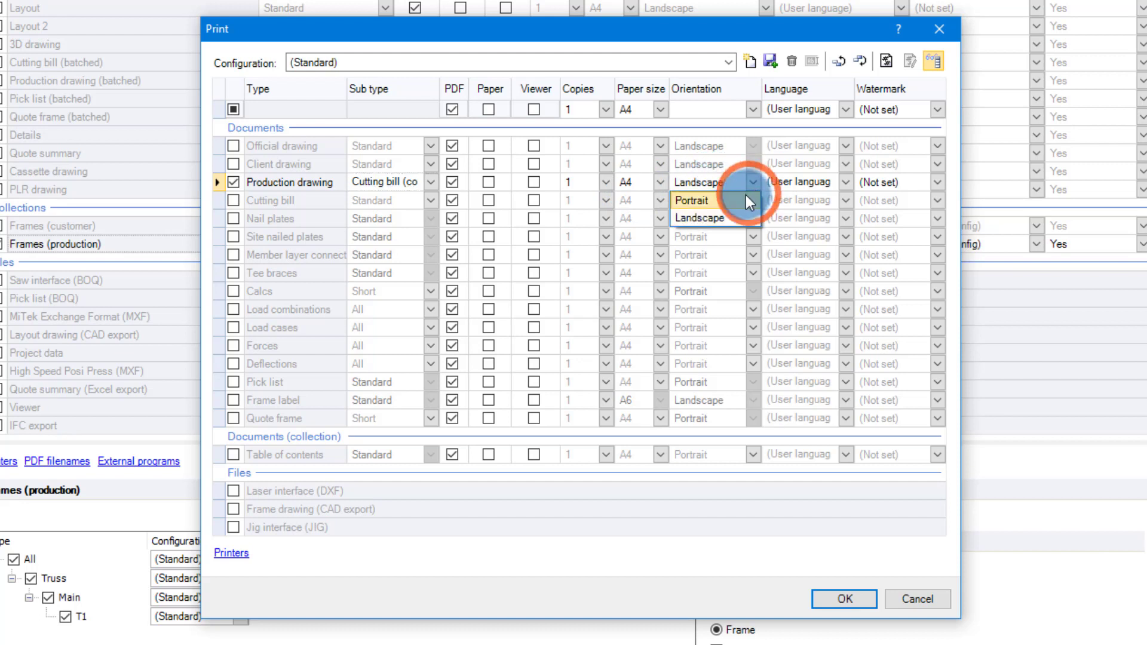
{"action": "left_click", "coordinate": [730, 199]}
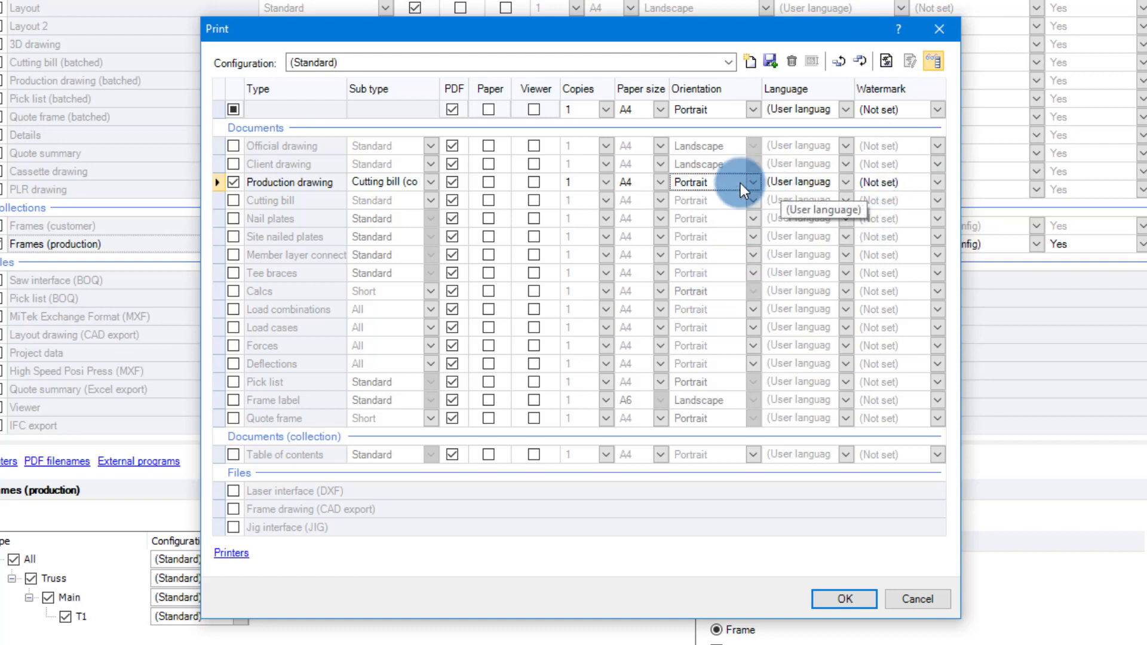
Save the frame output settings as a configuration named Production and accept them
{"action": "left_click", "coordinate": [889, 63]}
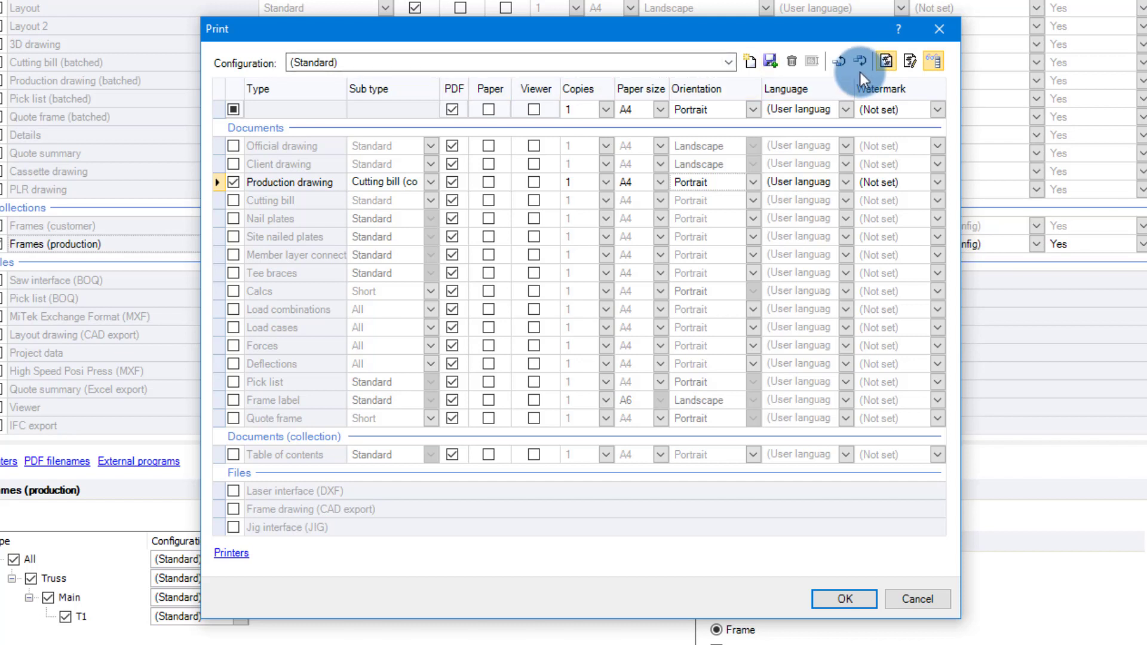
{"action": "left_click", "coordinate": [769, 61]}
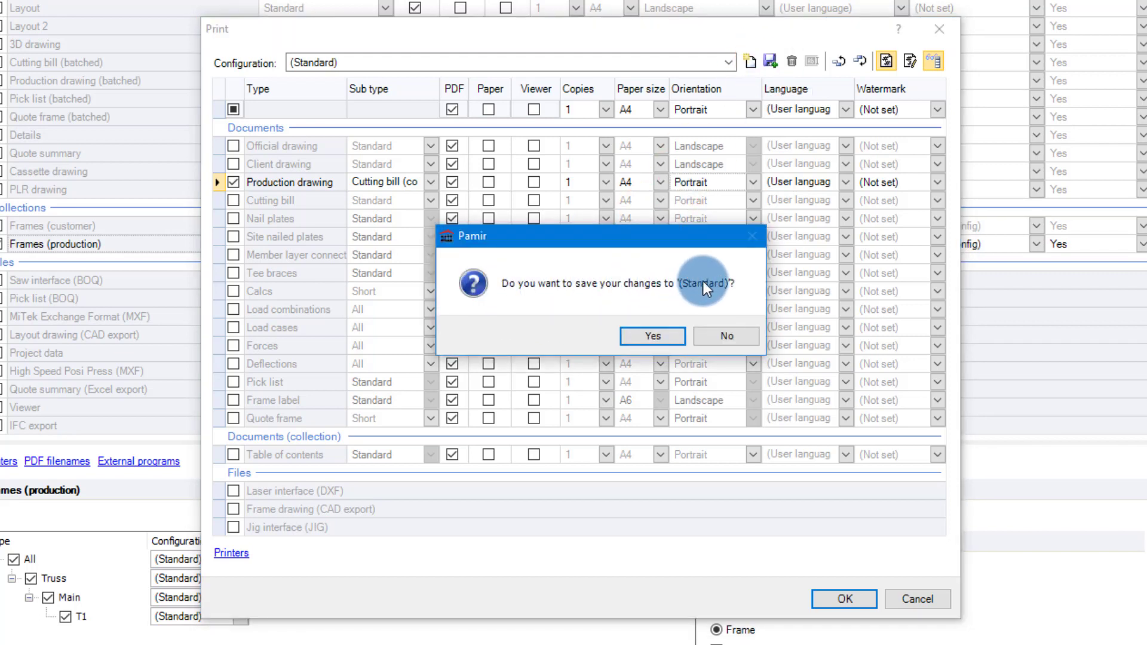
{"action": "left_click", "coordinate": [650, 342]}
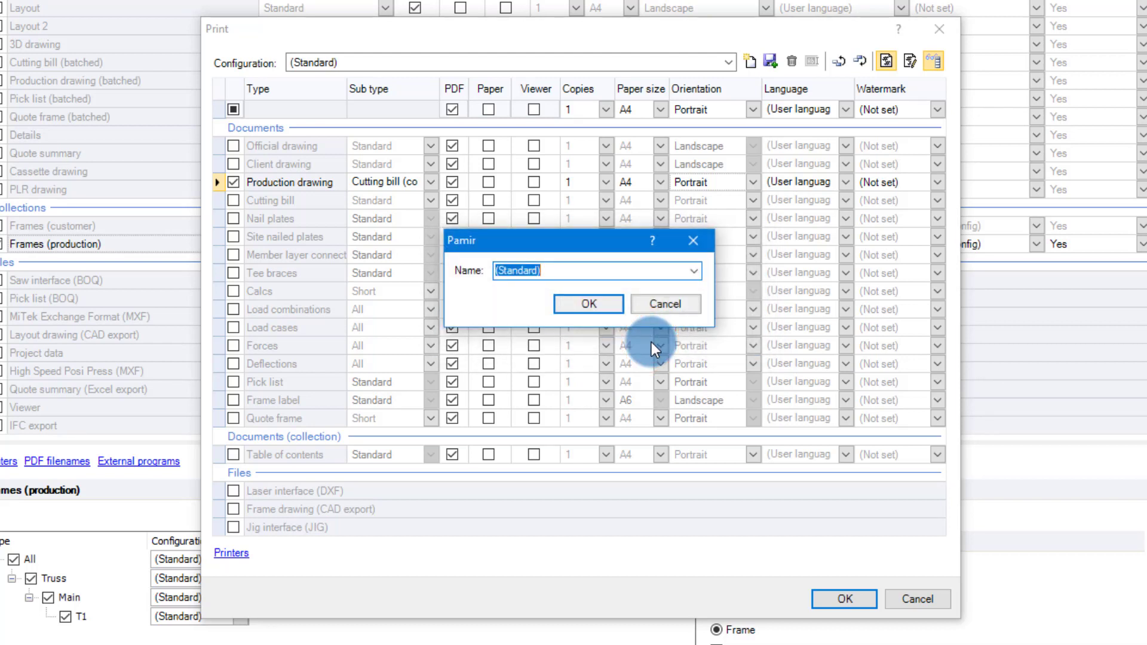
{"action": "key", "text": "BackSpace"}
{"action": "type", "text": "P"}
{"action": "key", "text": "BackSpace"}
{"action": "type", "text": "Production"}
{"action": "left_click", "coordinate": [575, 311]}
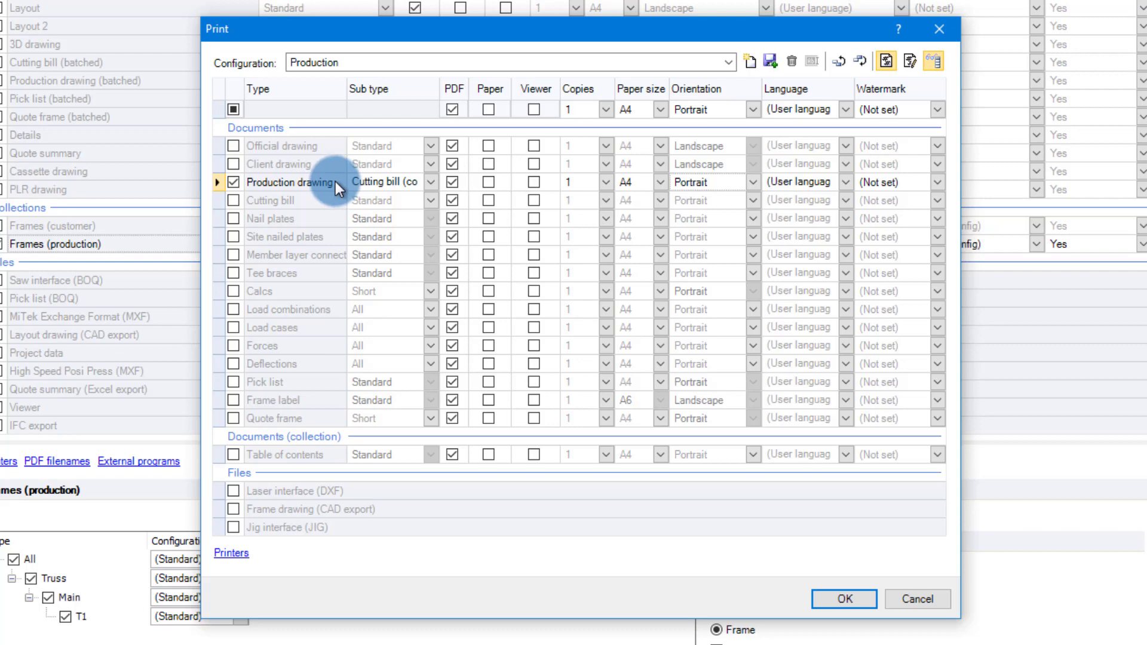
{"action": "left_click", "coordinate": [845, 597]}
Assign the Production configuration to all frame types in Frames (production)
{"action": "left_click", "coordinate": [735, 629]}
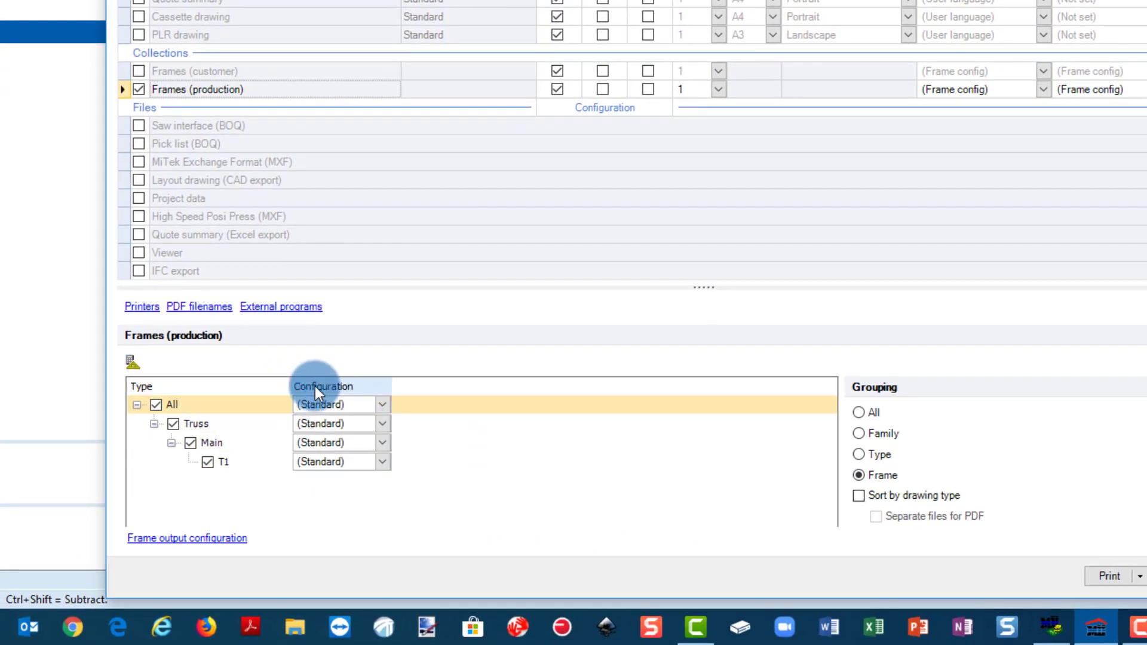
{"action": "left_click", "coordinate": [382, 410]}
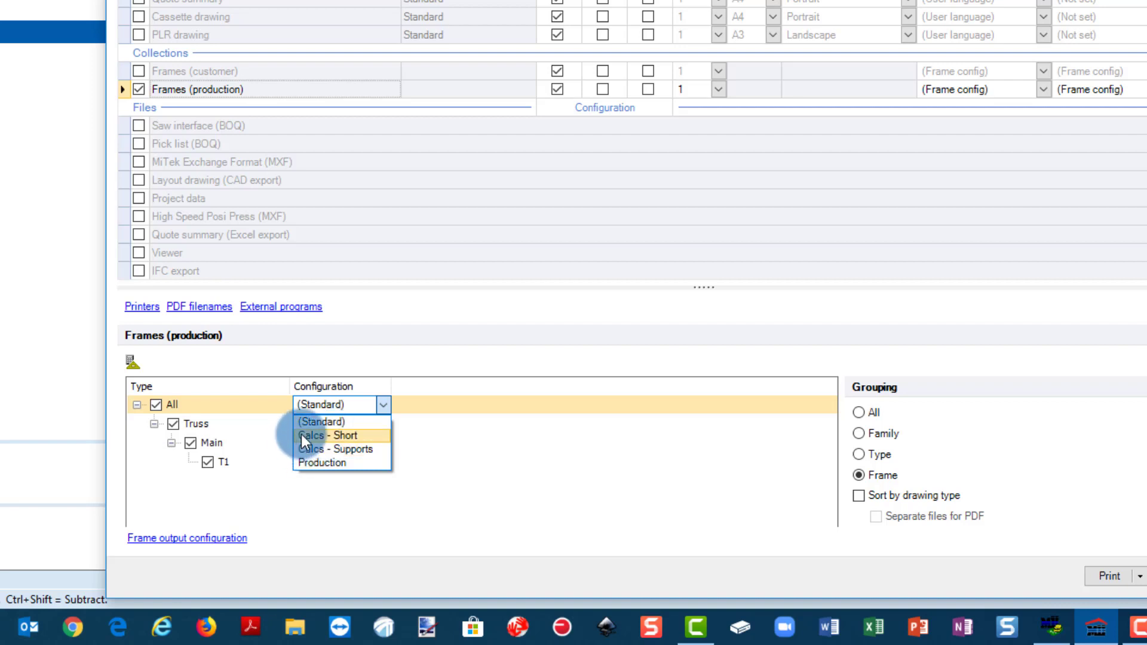
{"action": "left_click", "coordinate": [355, 463]}
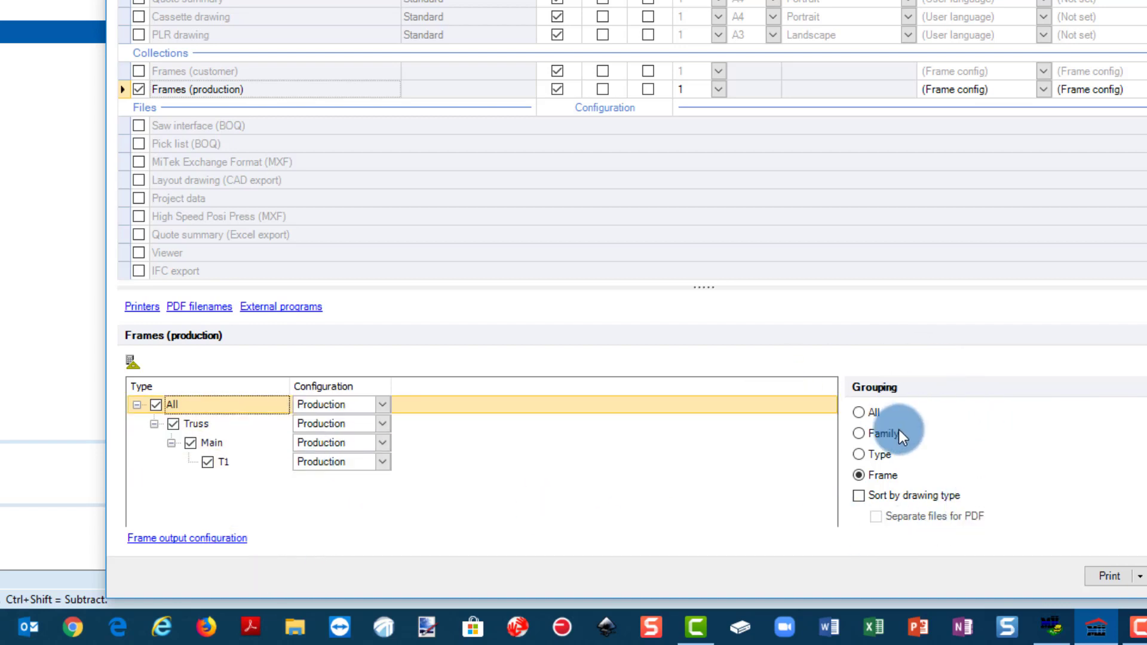
Set the frame grouping of Frames (production) and the overall PDF grouping to All
{"action": "left_click", "coordinate": [857, 411]}
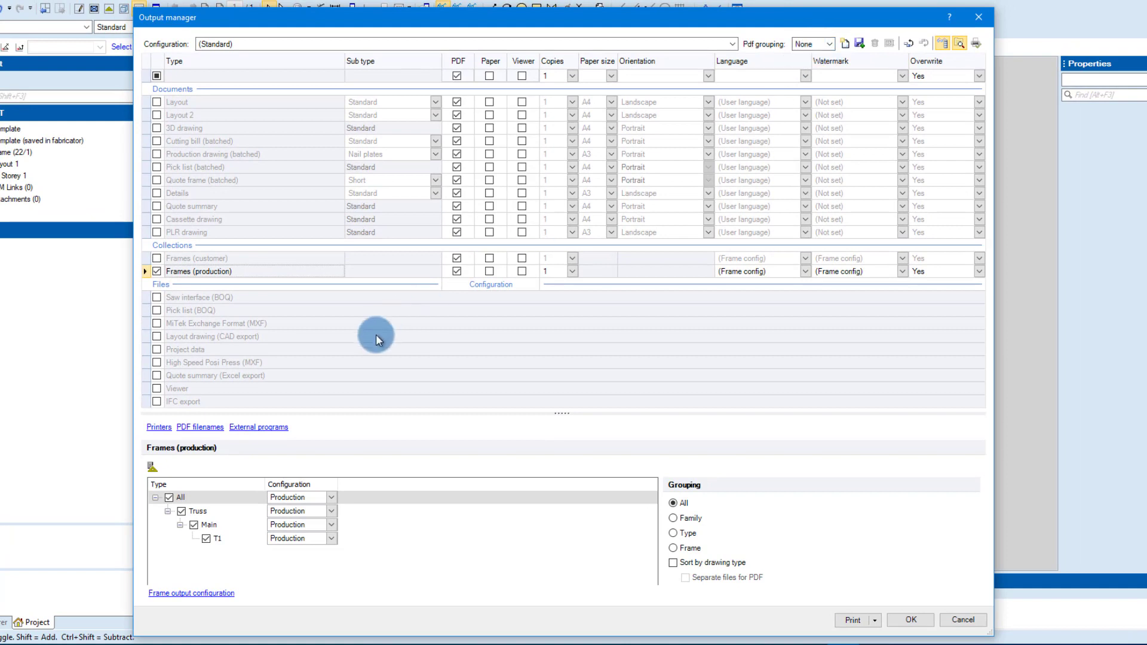
{"action": "left_click", "coordinate": [830, 45]}
{"action": "left_click", "coordinate": [815, 67]}
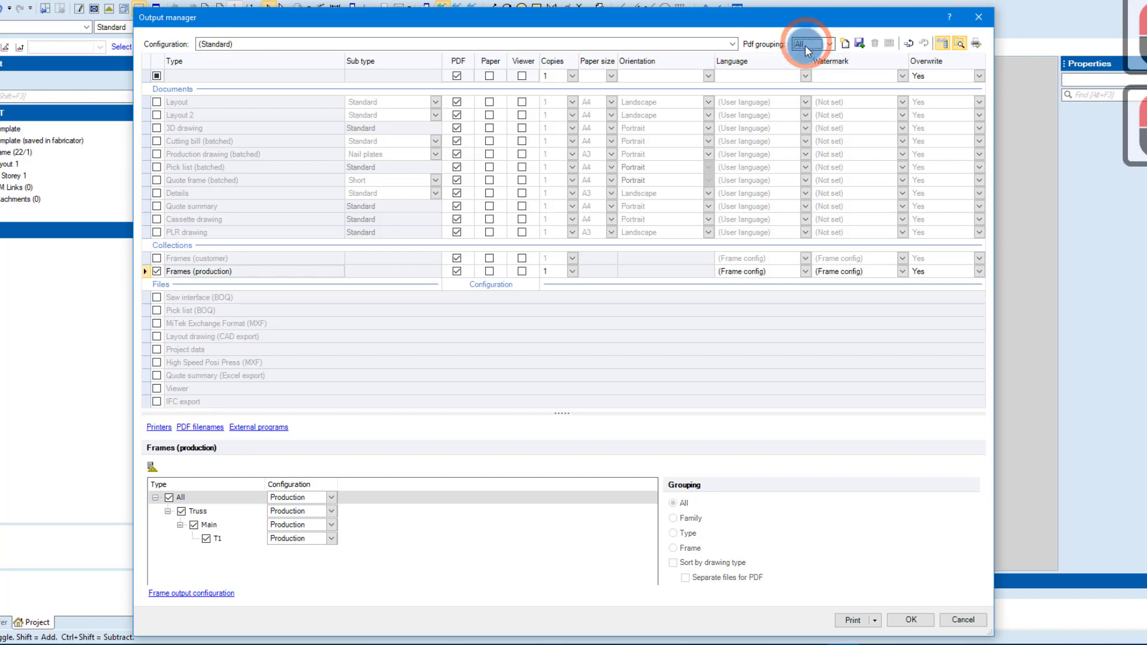
Add the Layout on A3 paper and the Pick list (batched) to the output, and print the selected documents
{"action": "left_click", "coordinate": [157, 103]}
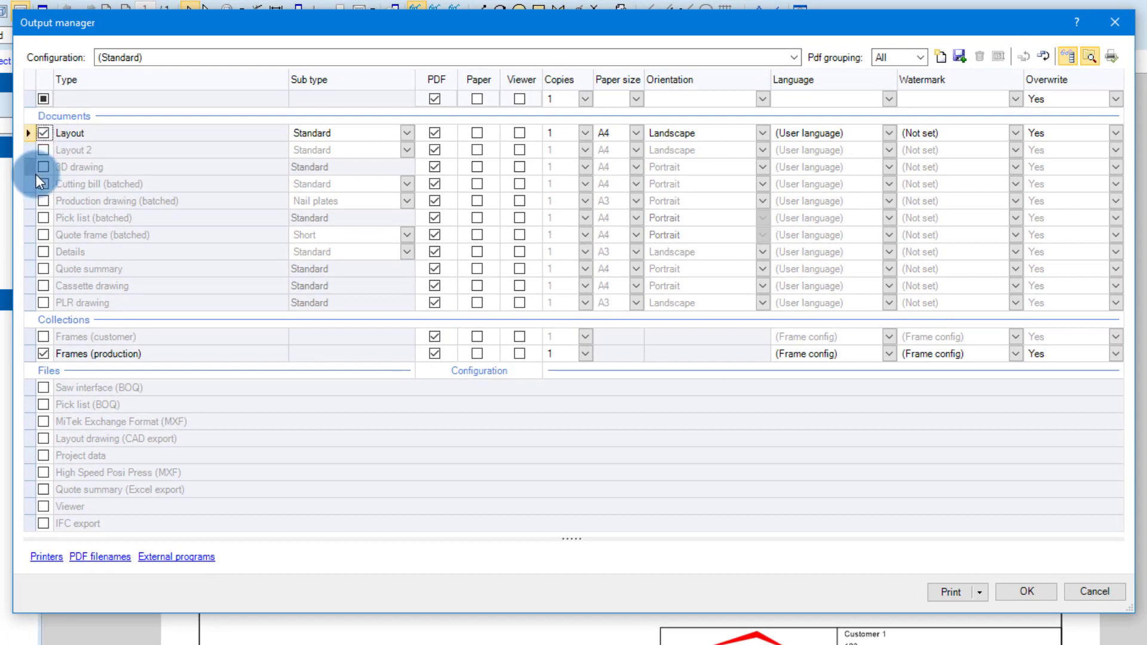
{"action": "left_click", "coordinate": [43, 219]}
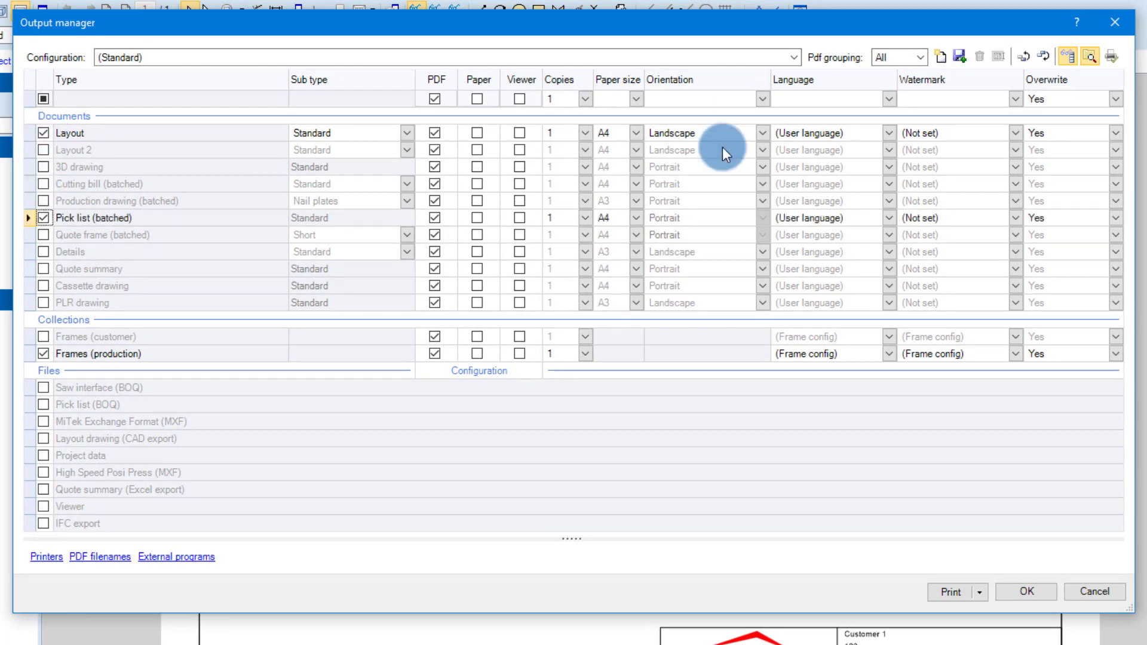
{"action": "left_click", "coordinate": [636, 133]}
{"action": "left_click", "coordinate": [622, 196]}
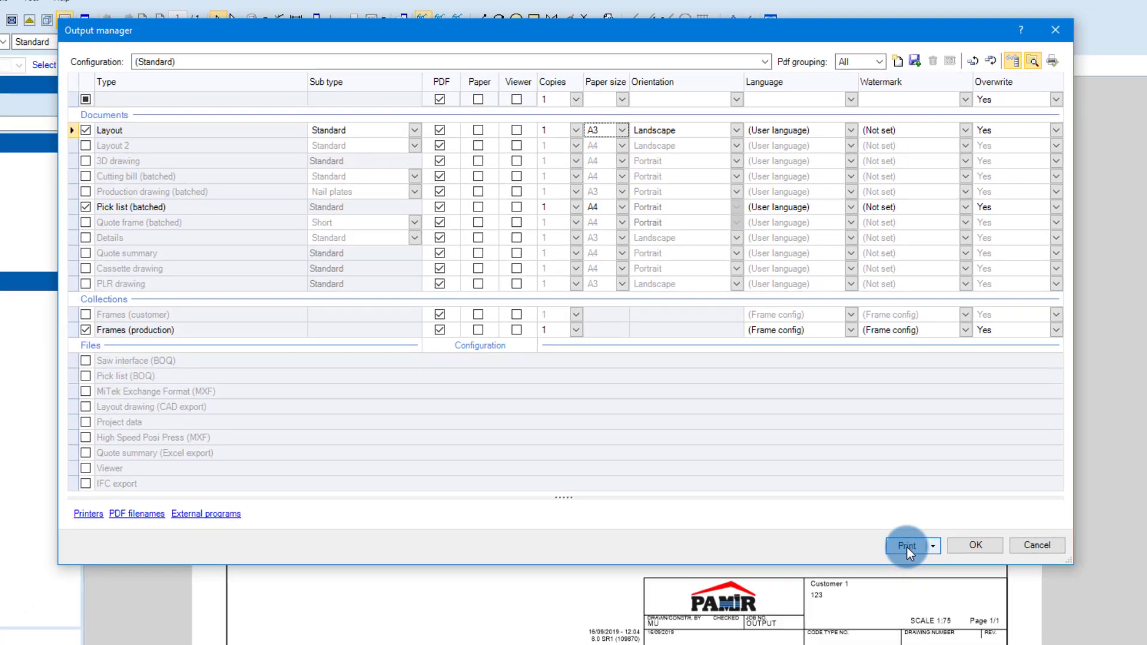
{"action": "left_click", "coordinate": [950, 591]}
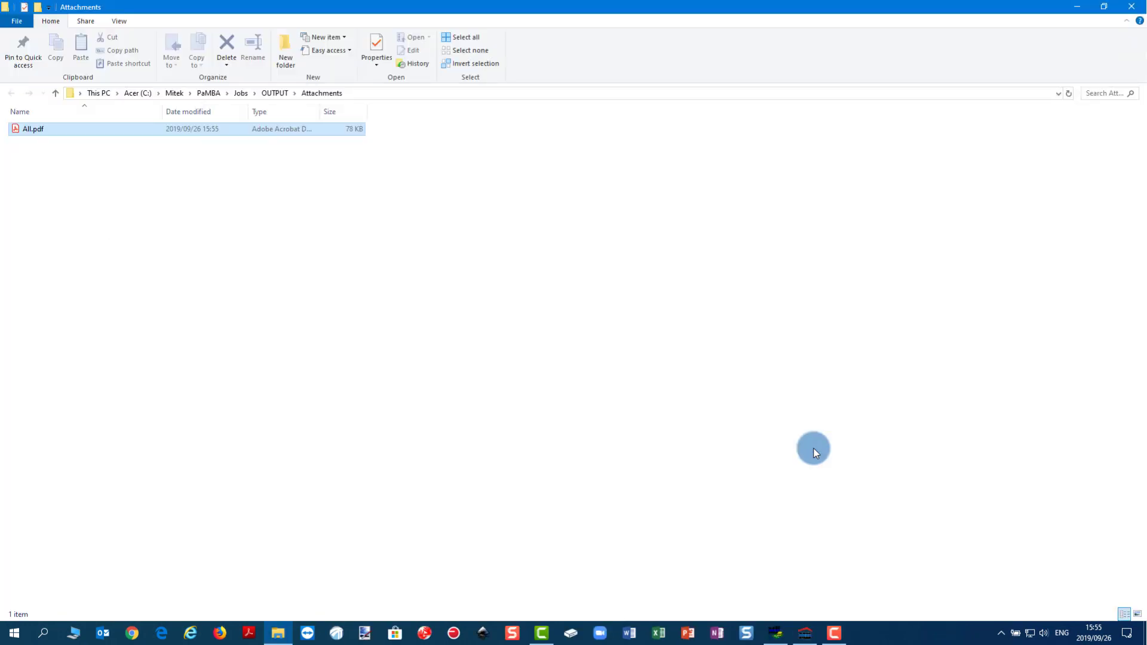
Open All.pdf from the job's Attachments folder in Adobe Acrobat Reader and review each page through to the last
{"action": "double_click", "coordinate": [27, 132]}
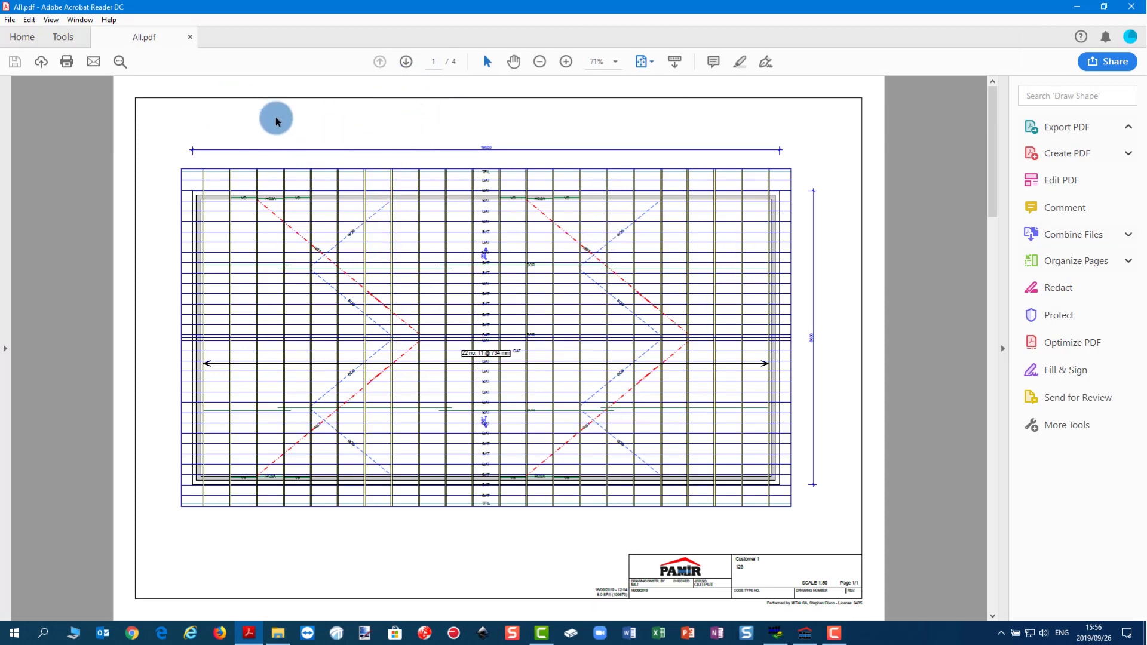
{"action": "left_click", "coordinate": [405, 61]}
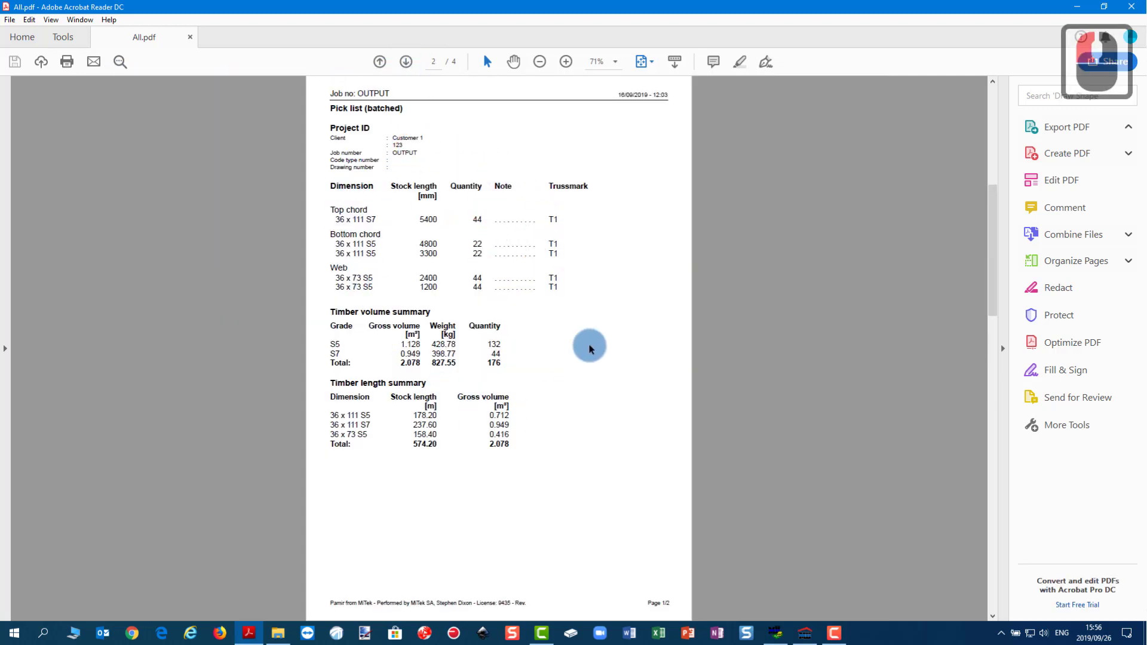
{"action": "left_click", "coordinate": [407, 62]}
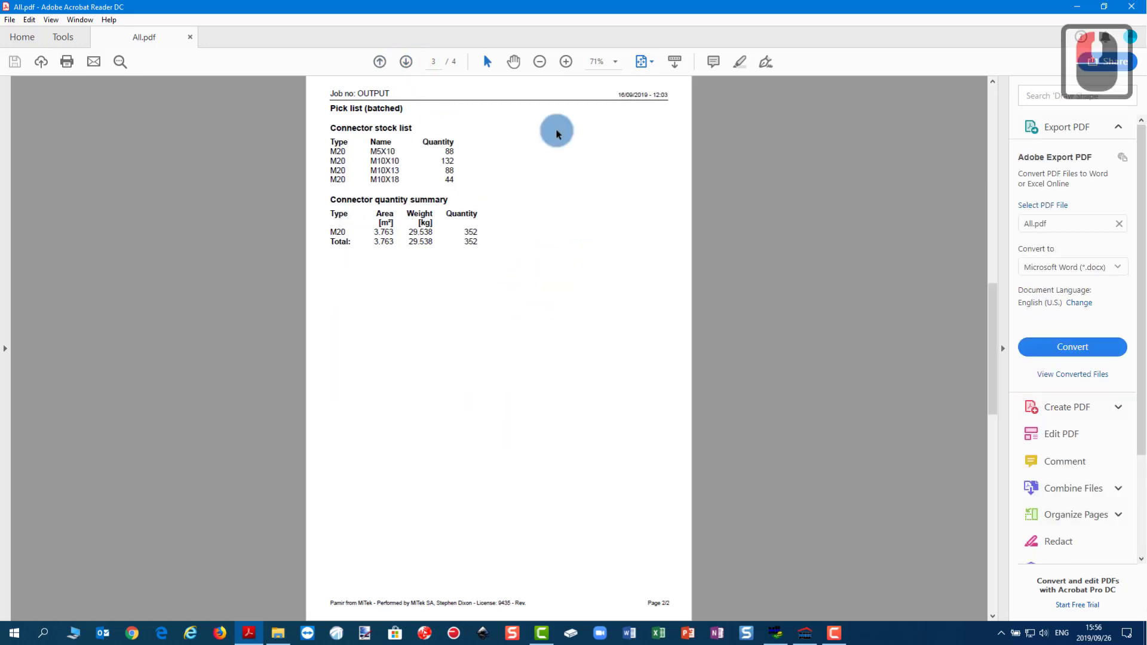
{"action": "left_click", "coordinate": [406, 62]}
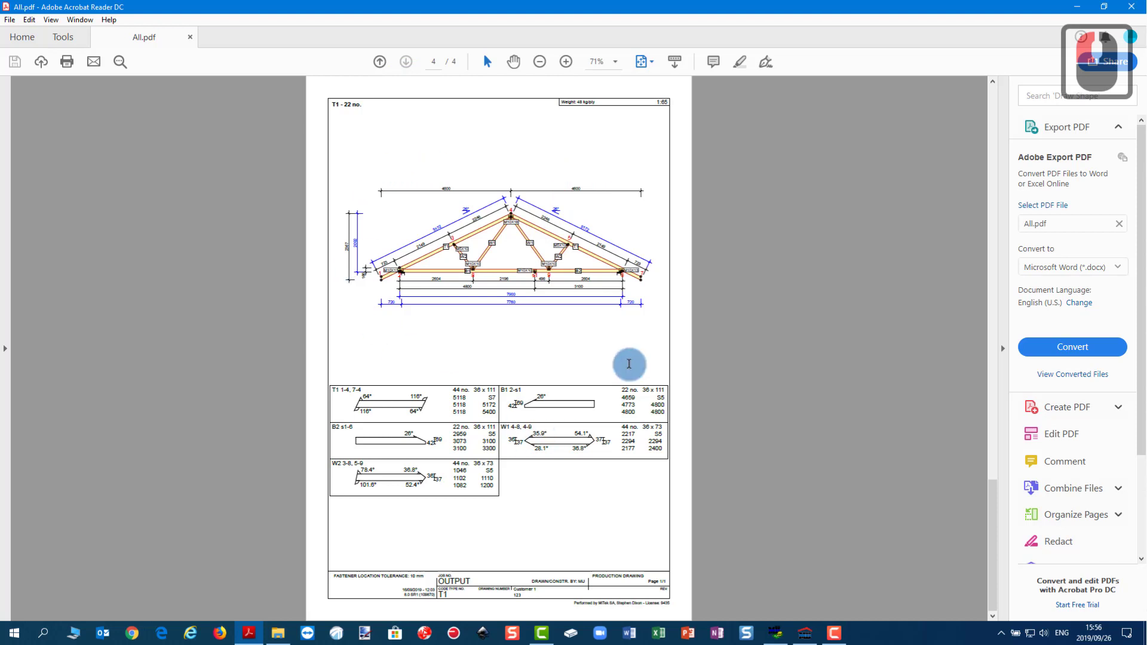